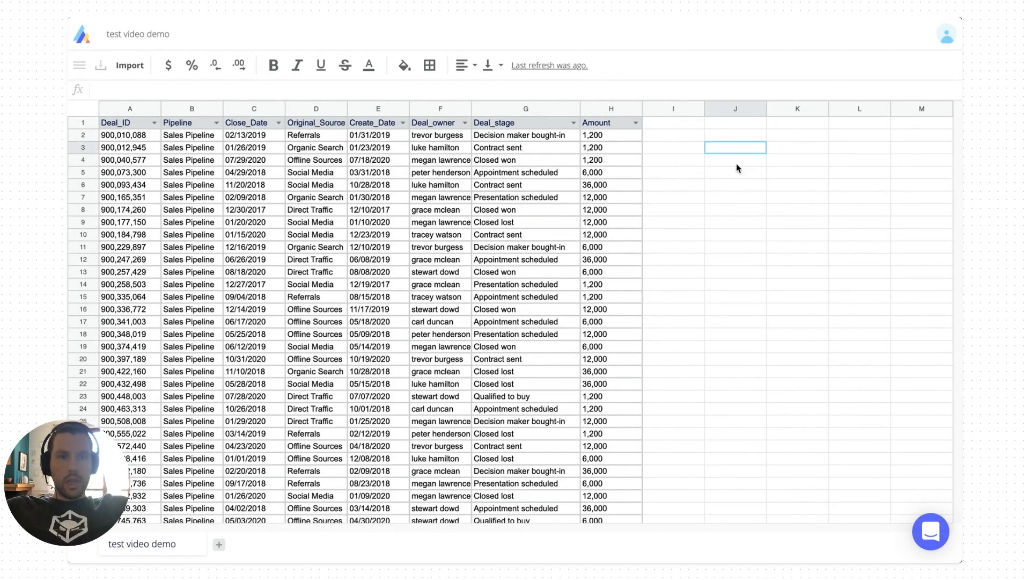
Enter test values 1 and 2 in K2:K3 and a K2+K3 sum formula in L2
click(722, 232)
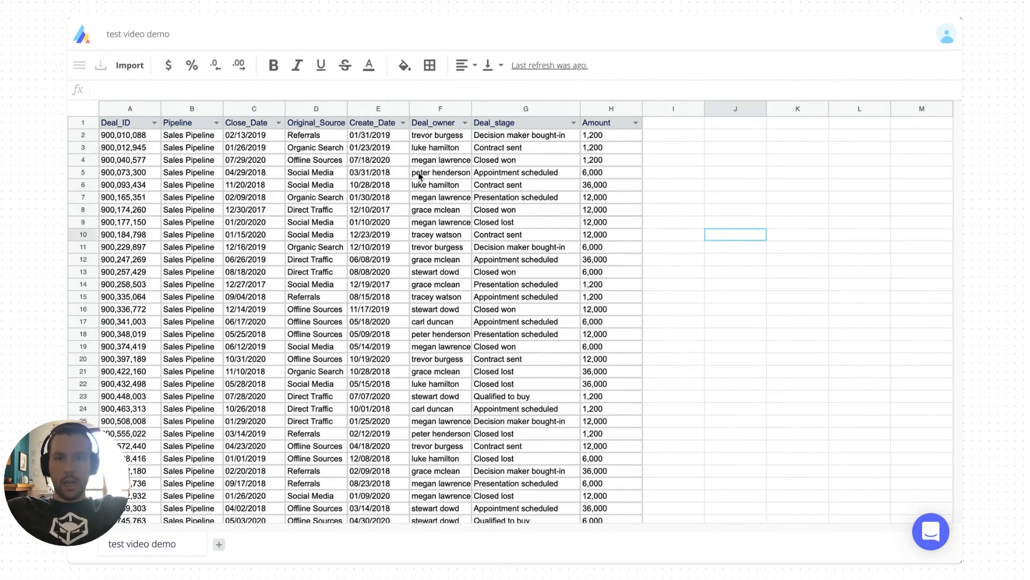
click(369, 138)
click(726, 159)
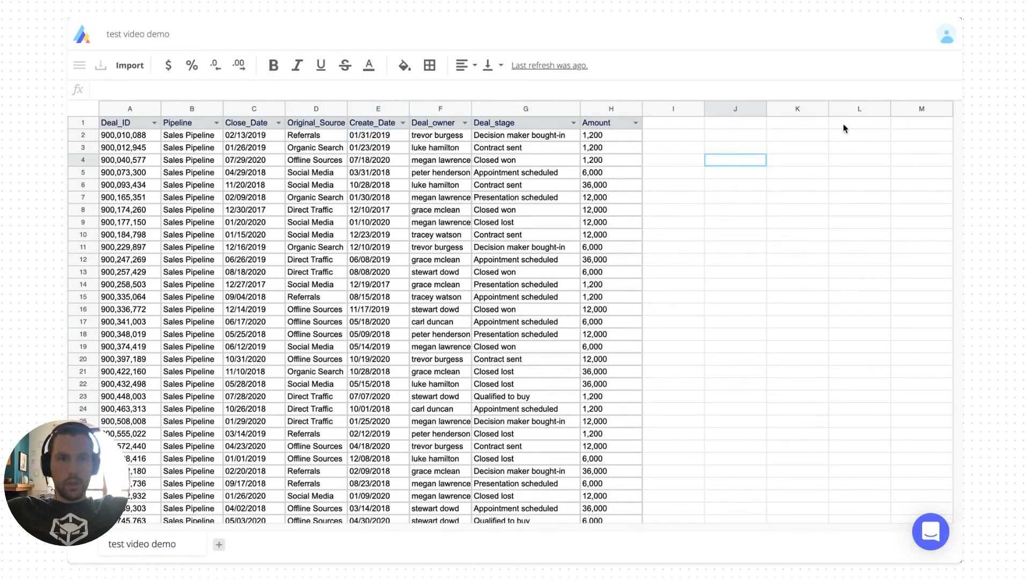
click(784, 137)
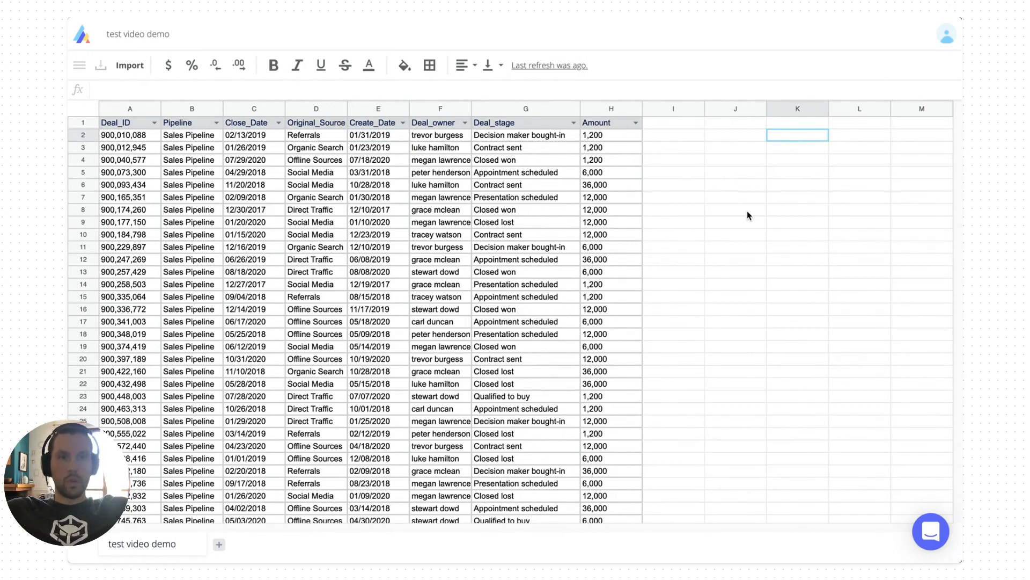
text(1)
key(Return)
text(2)
key(Return)
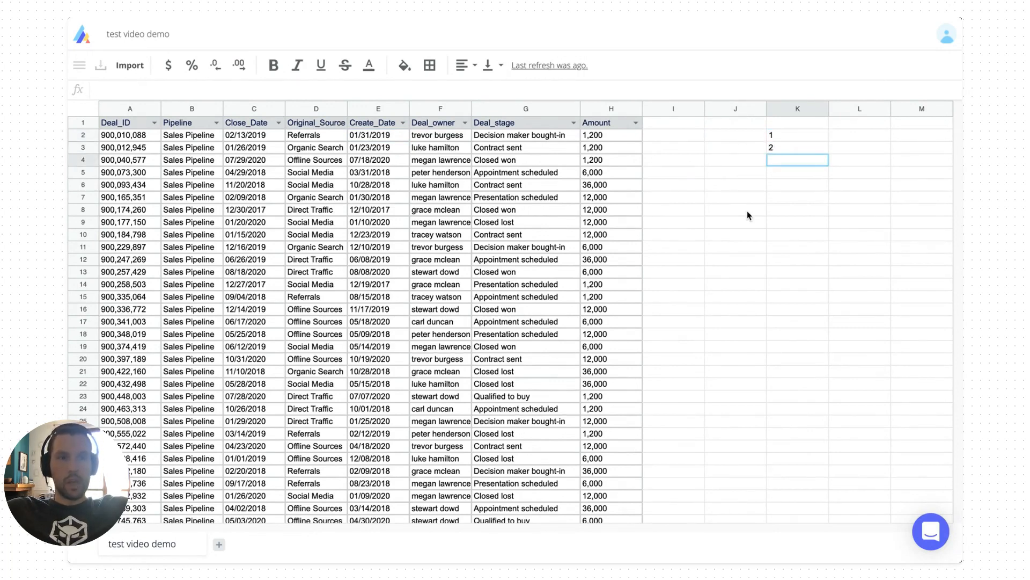
key(Up)
key(Up)
key(Right)
text(=)
key(Left)
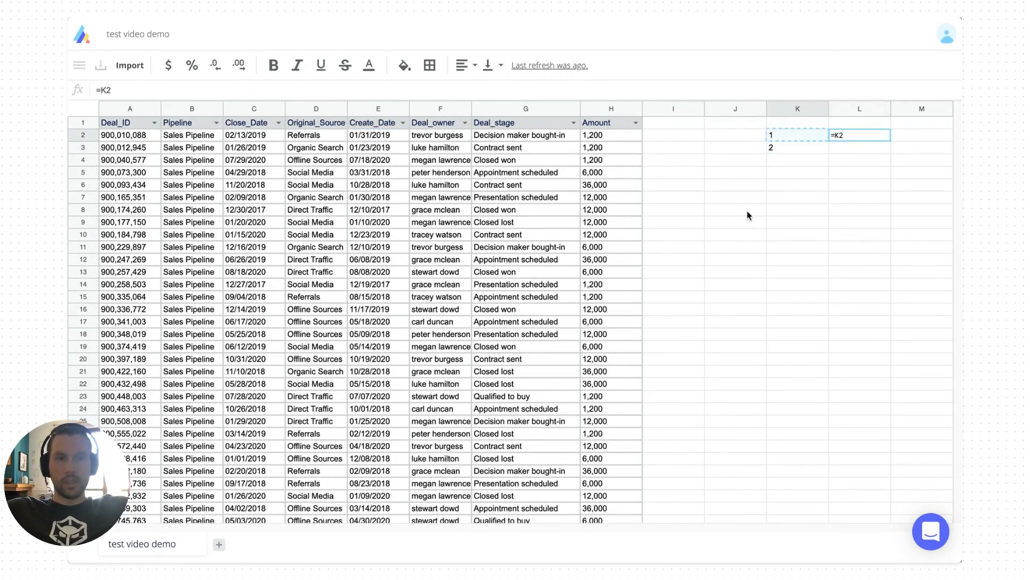
text(+)
key(Down)
key(Return)
Clear the test values and sum formula from K2:L3
key(Up)
key(Left)
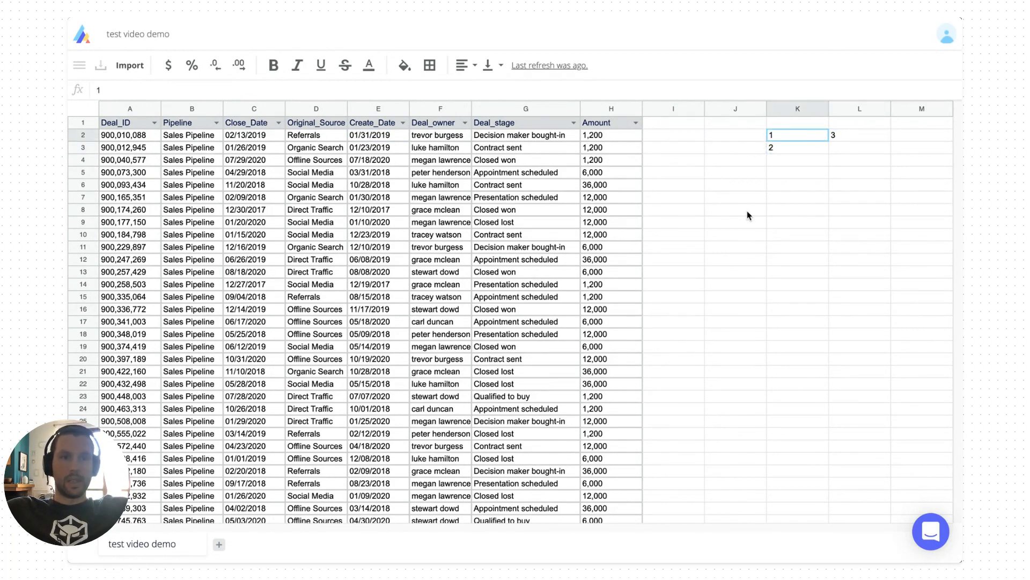
key(shift+Right)
key(shift+Down)
key(Delete)
key(Right)
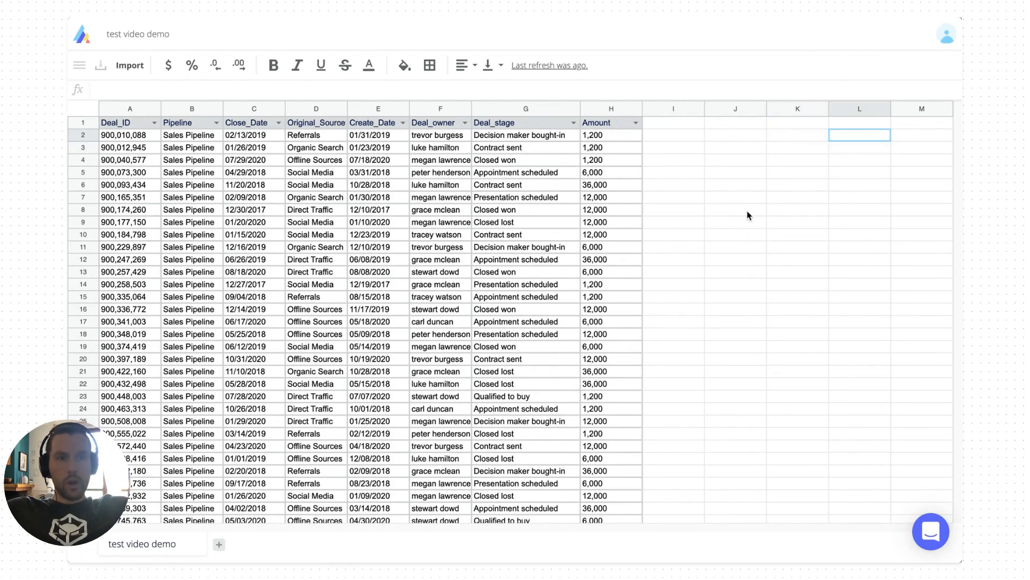
key(Right)
key(Right)
key(Left)
key(Left)
key(Left)
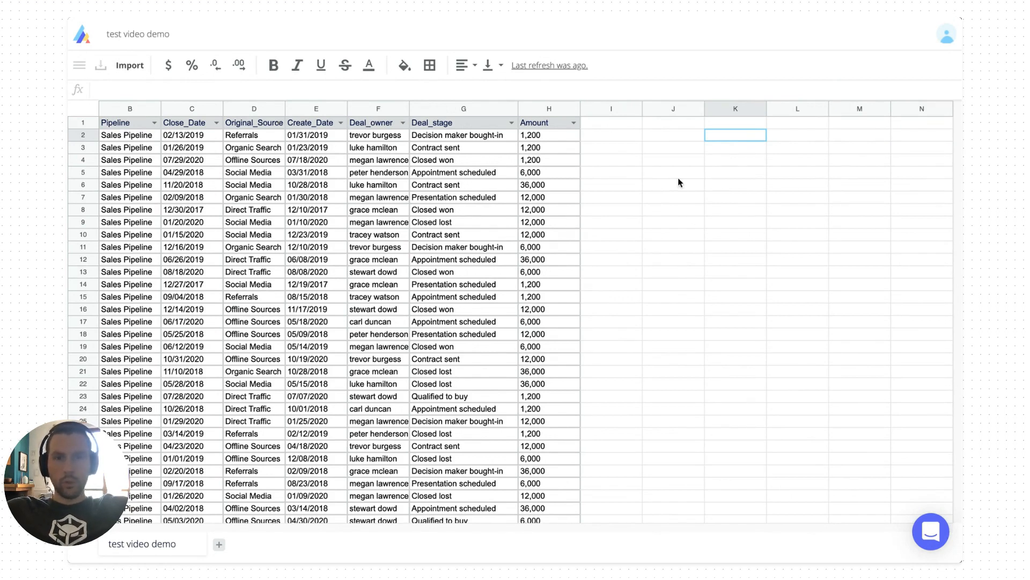
Copy the unique values of the Deal_owner column and select cell J3
scroll(679, 182, left, 1)
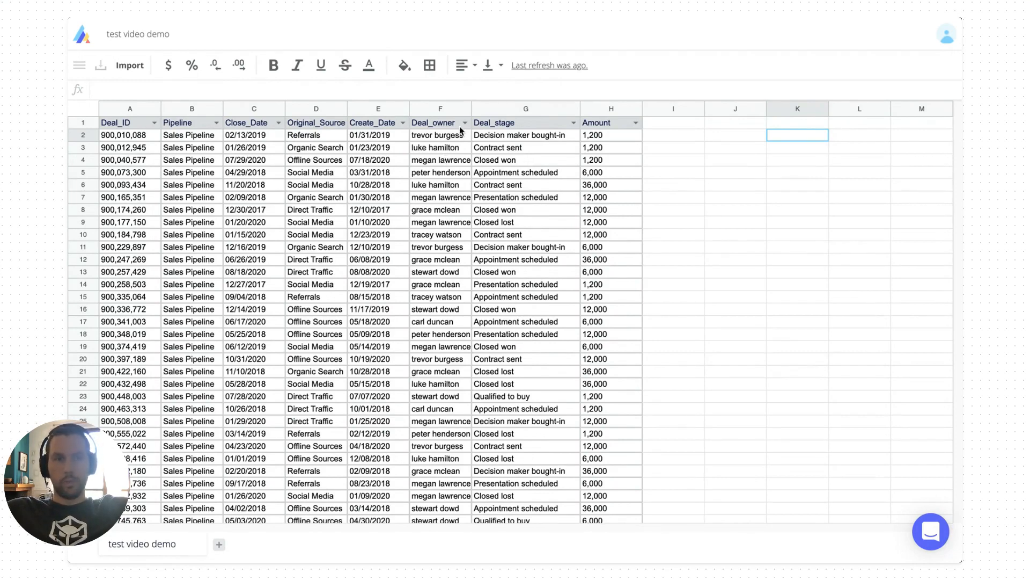
click(443, 141)
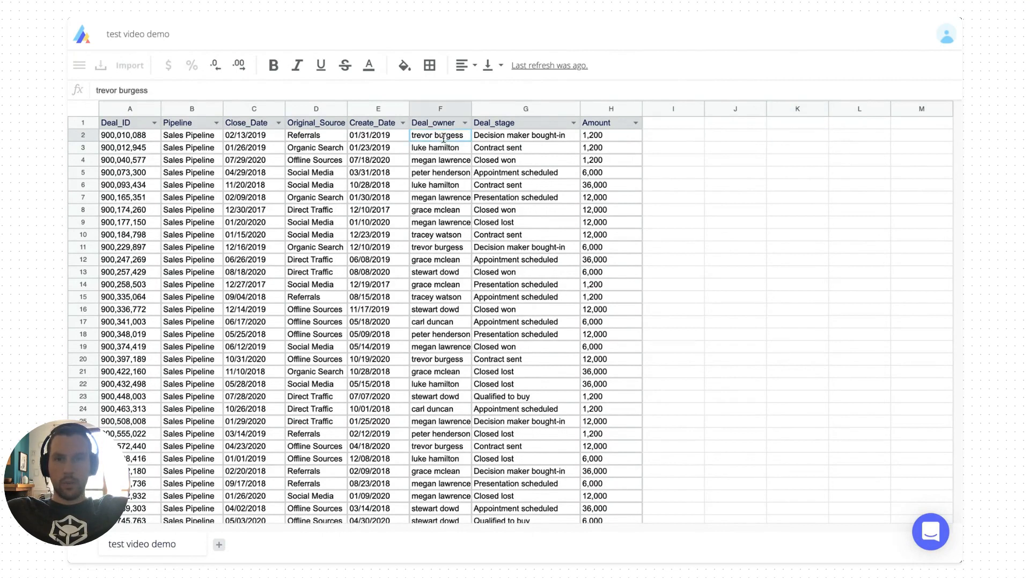
right_click(443, 140)
click(445, 151)
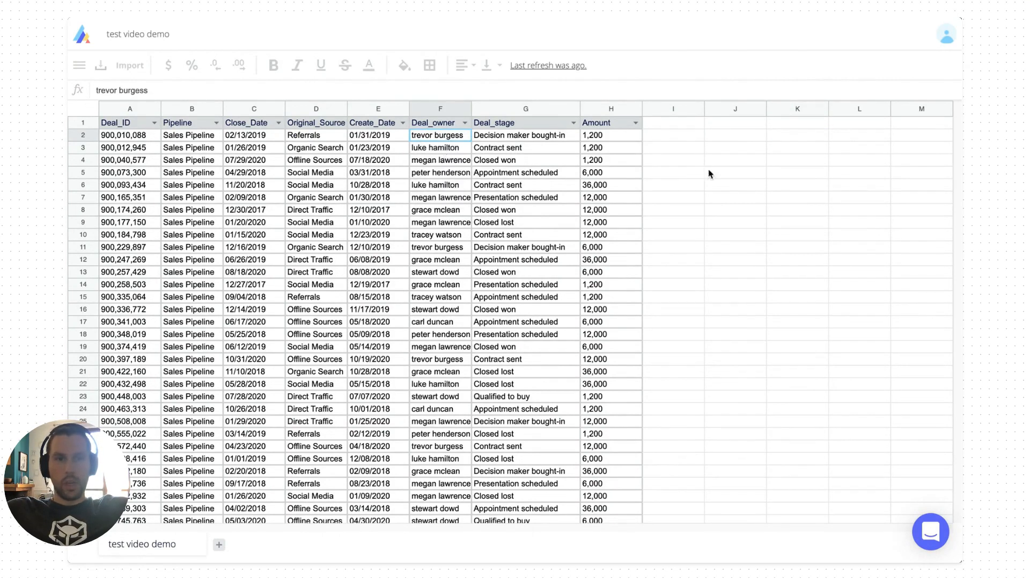
click(738, 146)
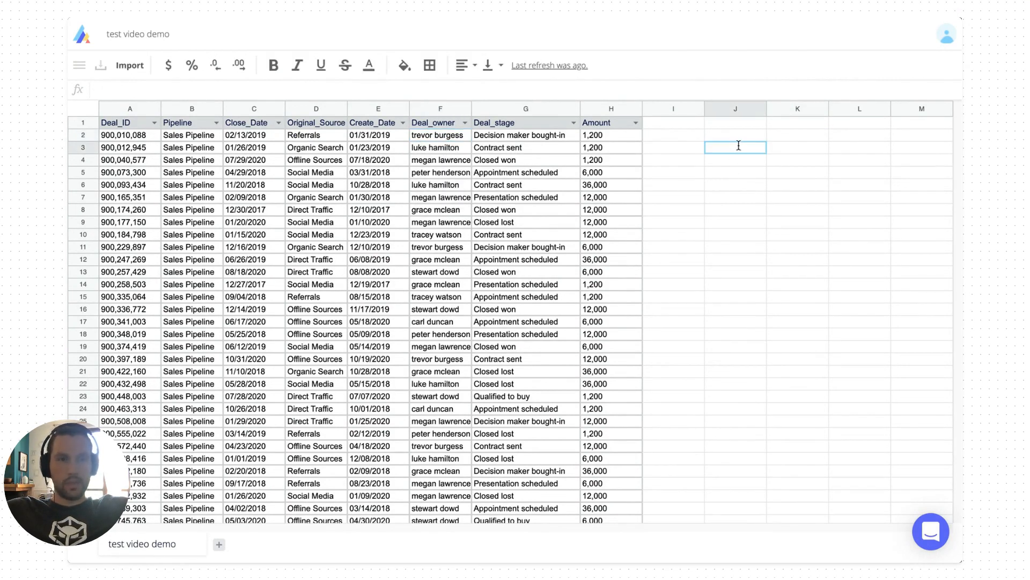
Paste the nine unique owner names into J3:J11
key(ctrl+v)
key(Right)
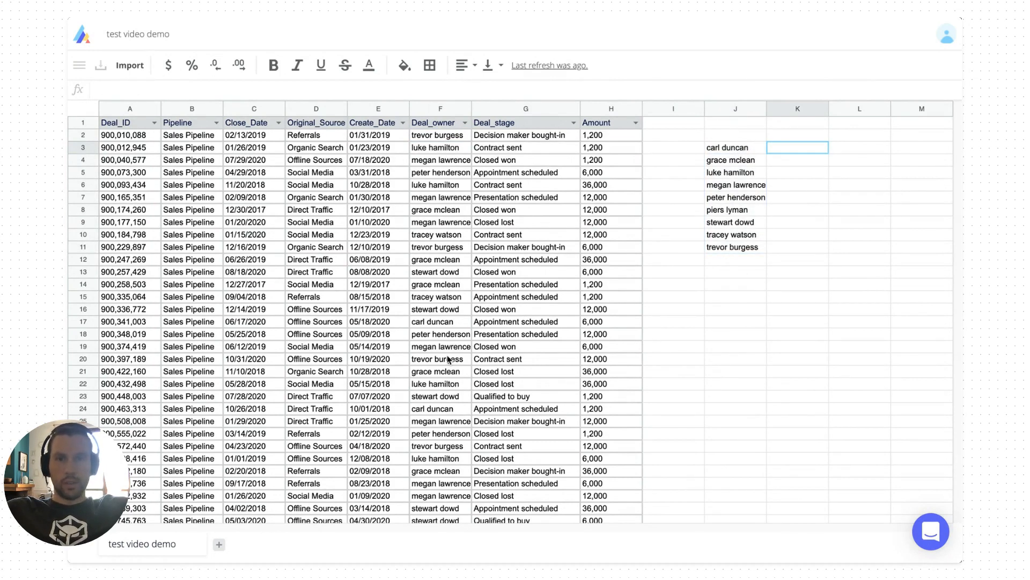
drag(728, 153, 729, 258)
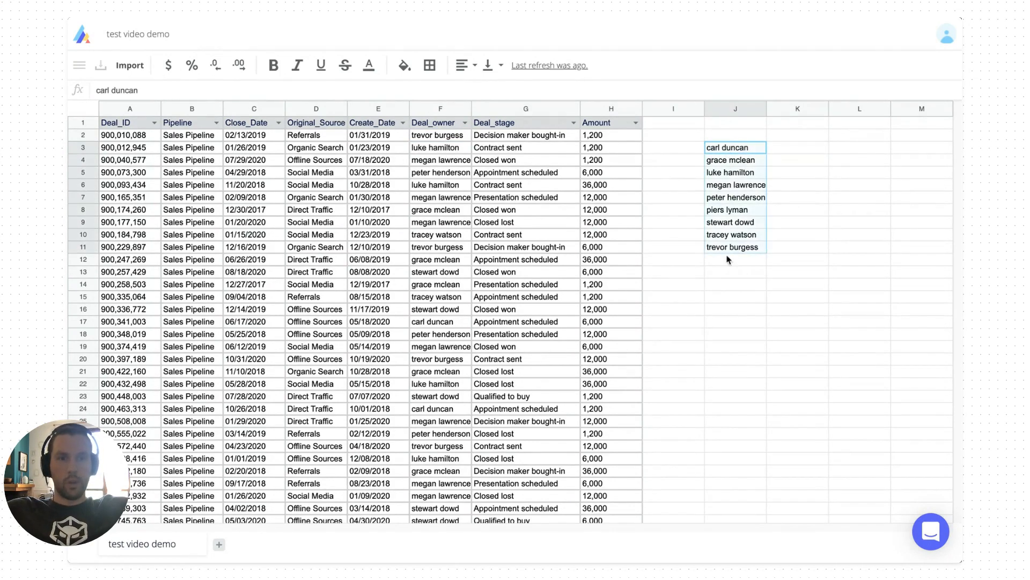
Add the header '# of deals' in K2 and check the first owner in J3
click(791, 143)
click(779, 134)
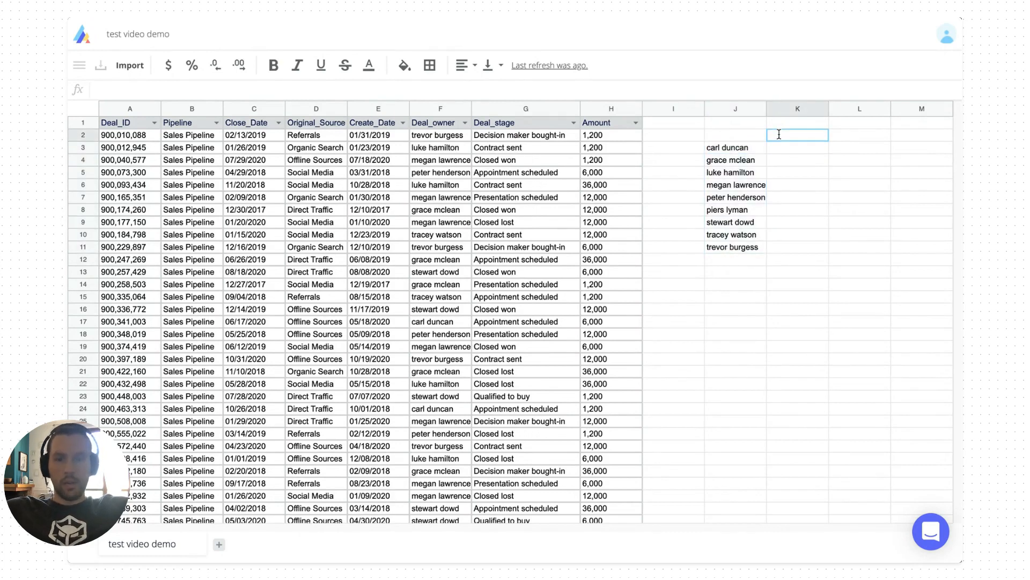
text(# of deals)
key(Return)
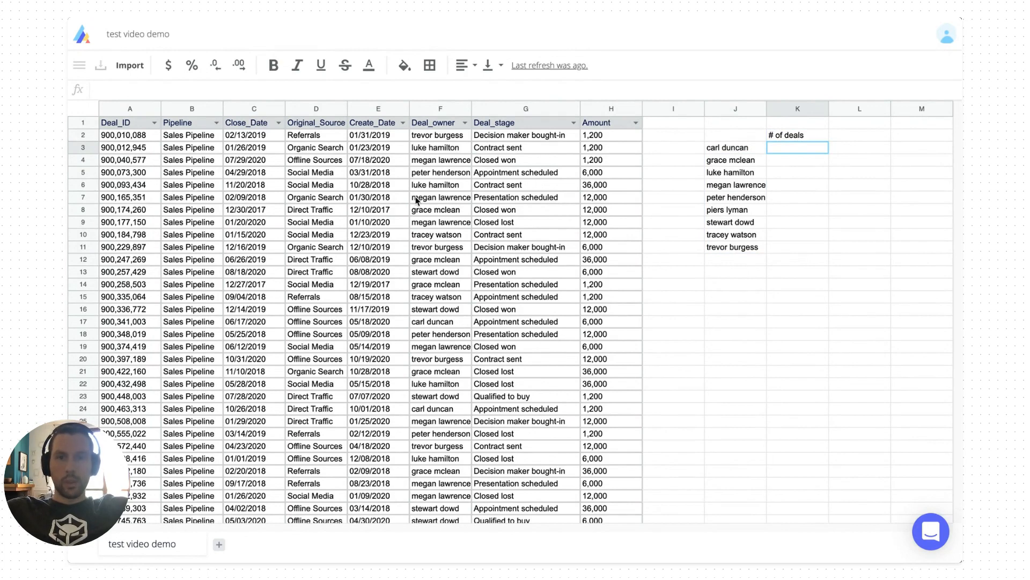
click(438, 137)
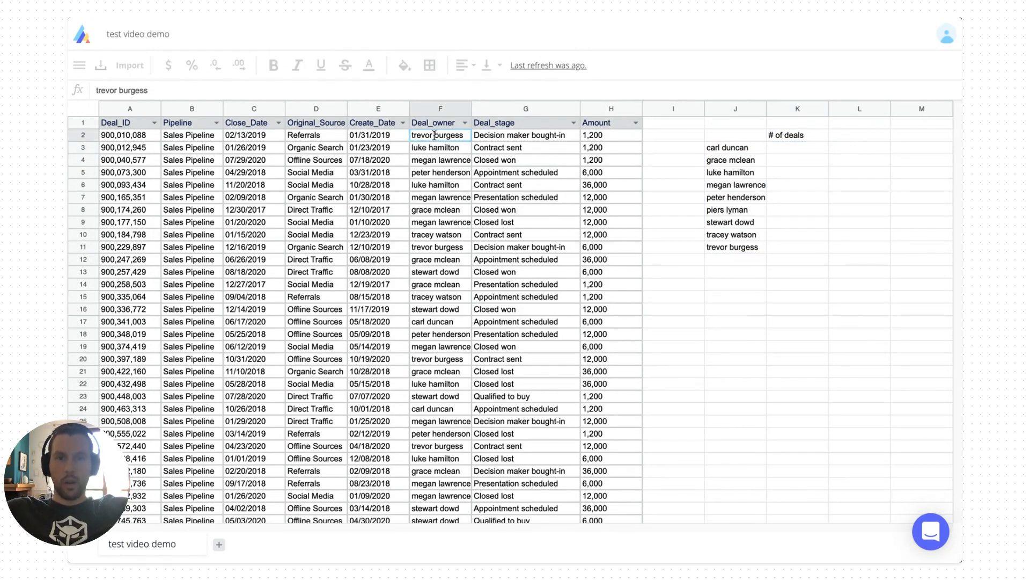
click(745, 146)
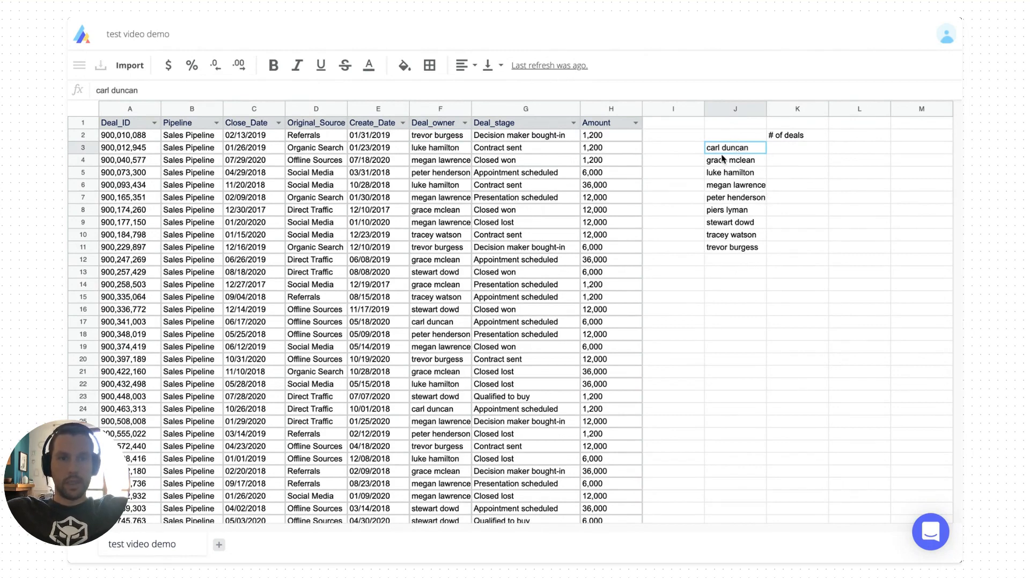
click(775, 152)
Type =countifs in K3 and accept the COUNTIFS autocomplete
text(=)
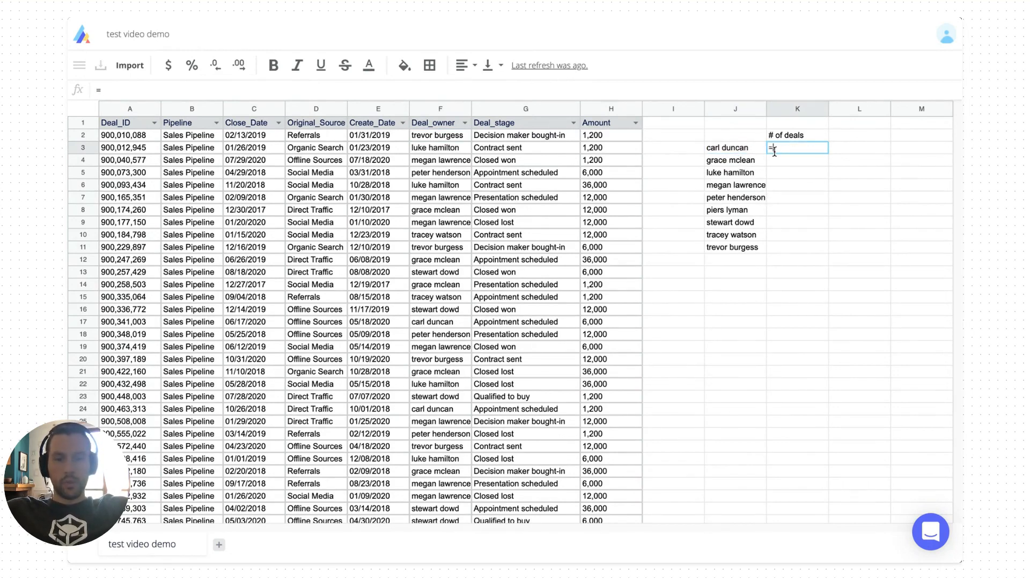
text(countifs)
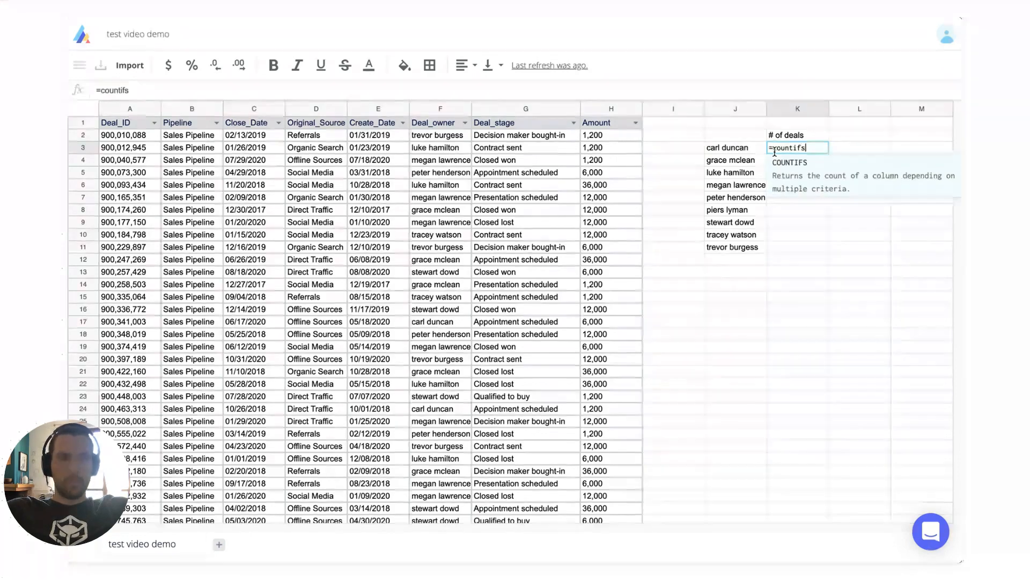
key(Tab)
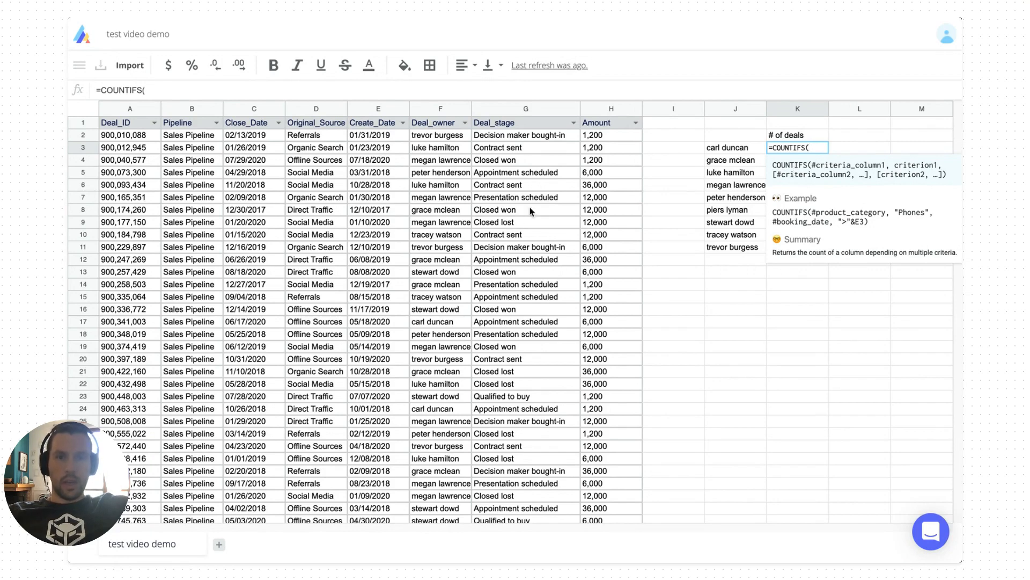
Try several column references before settling on Deal_owner as the COUNTIFS criteria range
click(444, 141)
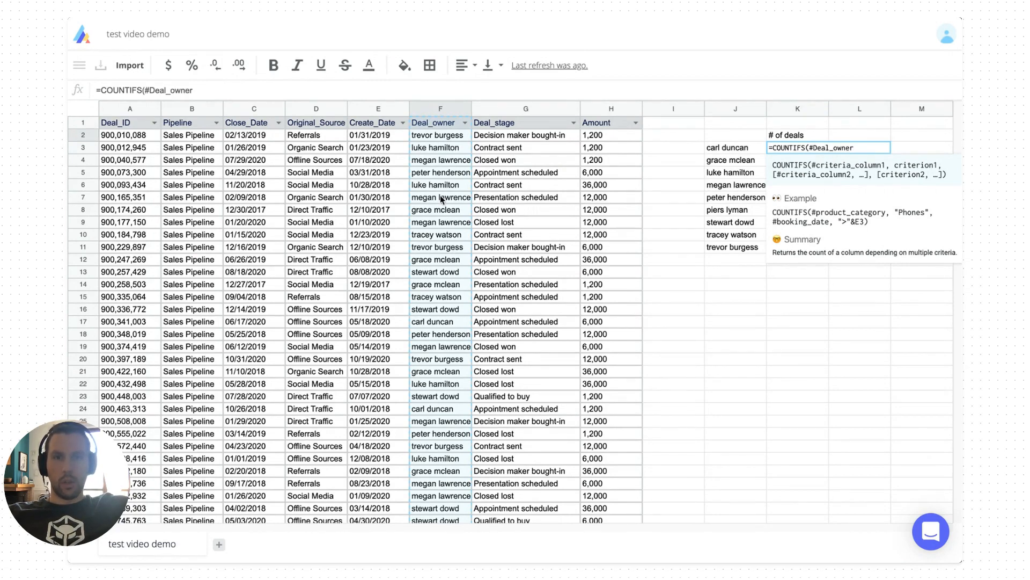
key(BackSpace)
key(BackSpace)
key(BackSpace)
key(BackSpace)
key(BackSpace)
key(BackSpace)
key(BackSpace)
key(BackSpace)
key(BackSpace)
key(BackSpace)
key(BackSpace)
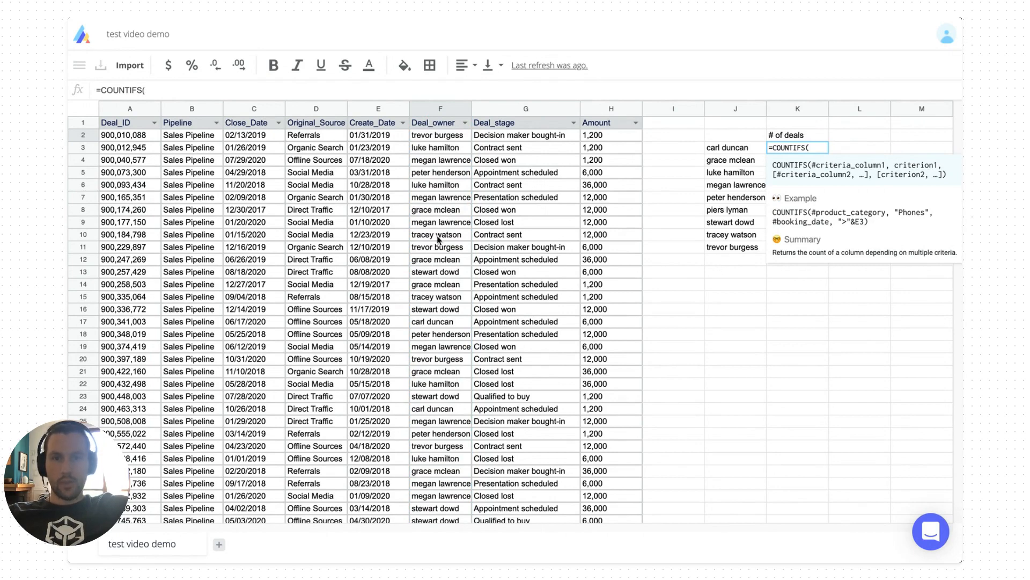
click(434, 323)
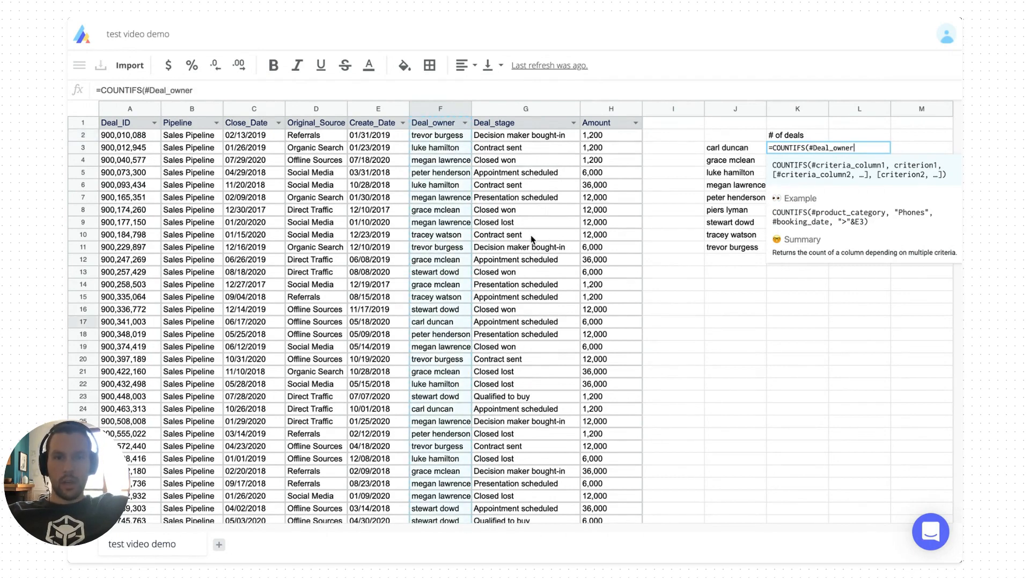
click(511, 239)
click(418, 227)
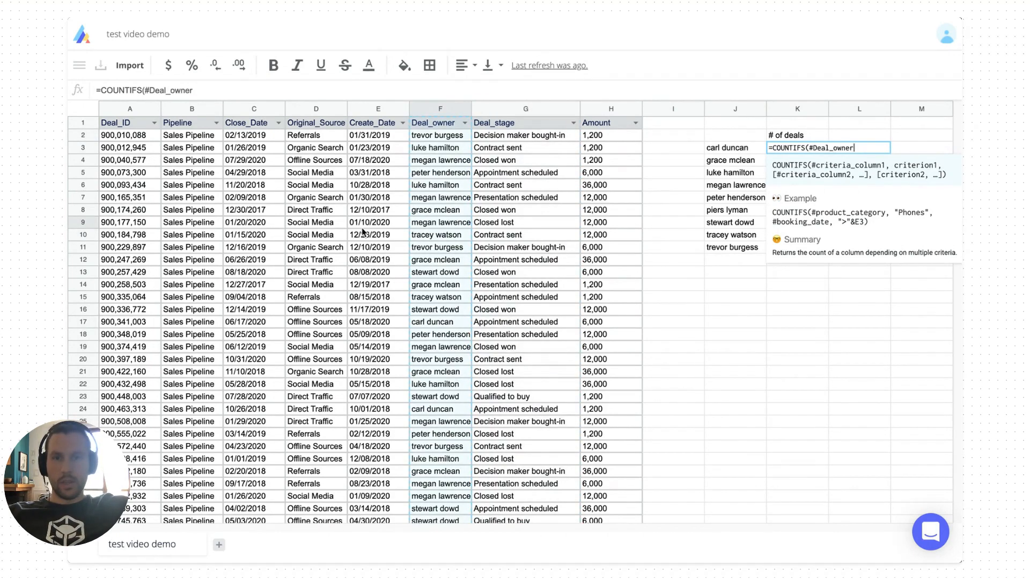
click(362, 228)
click(327, 231)
click(507, 108)
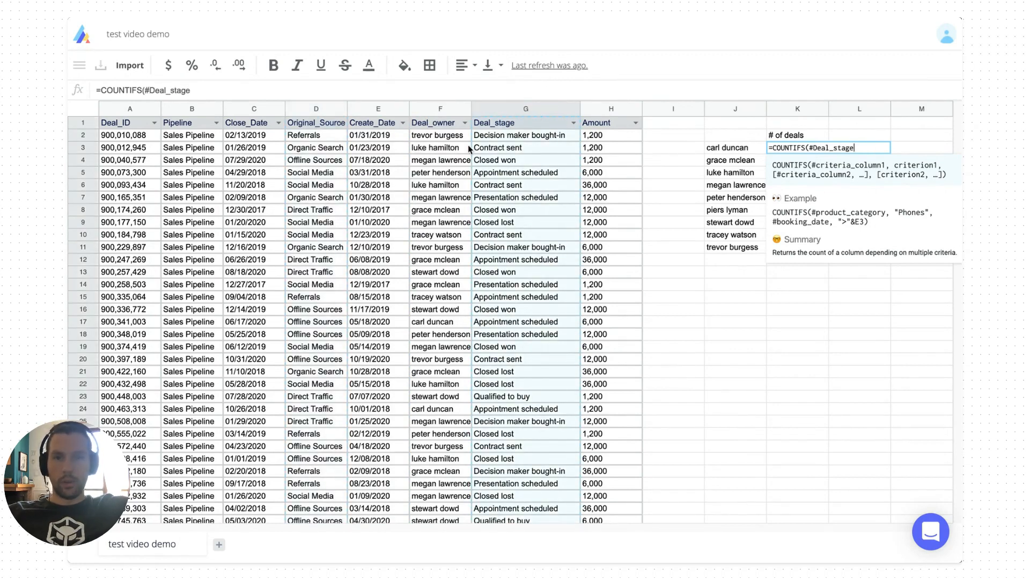
click(436, 172)
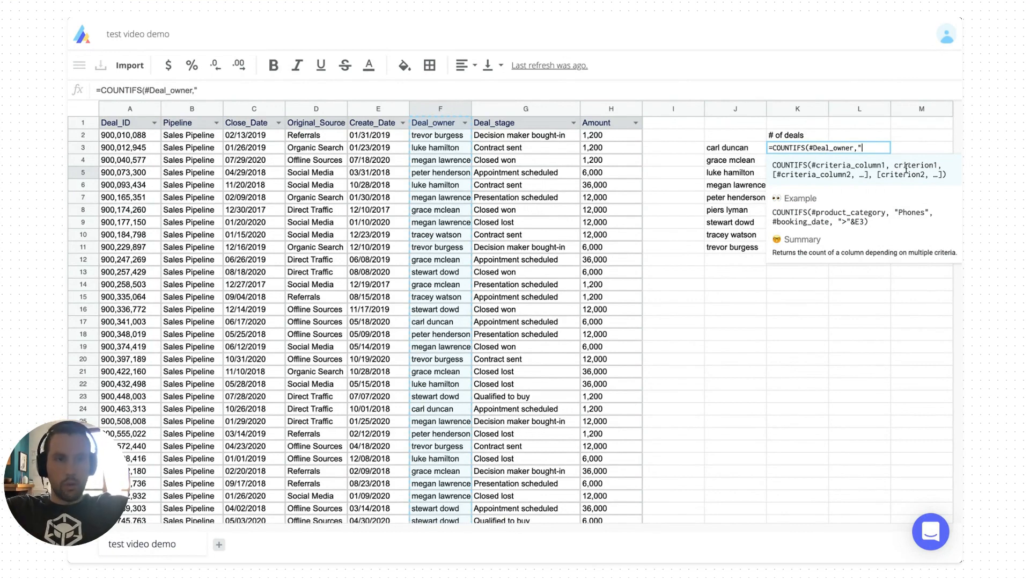
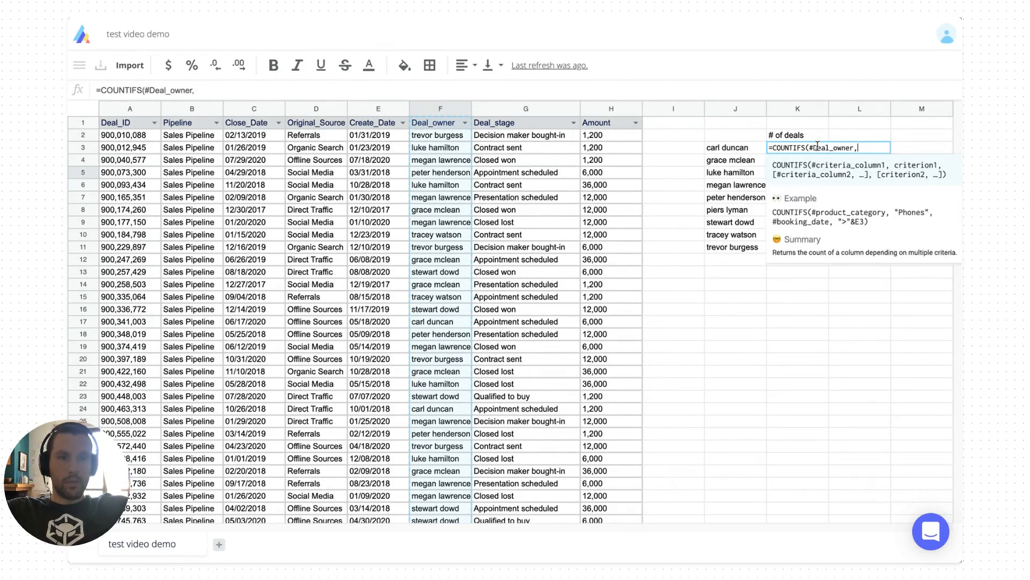
click(733, 148)
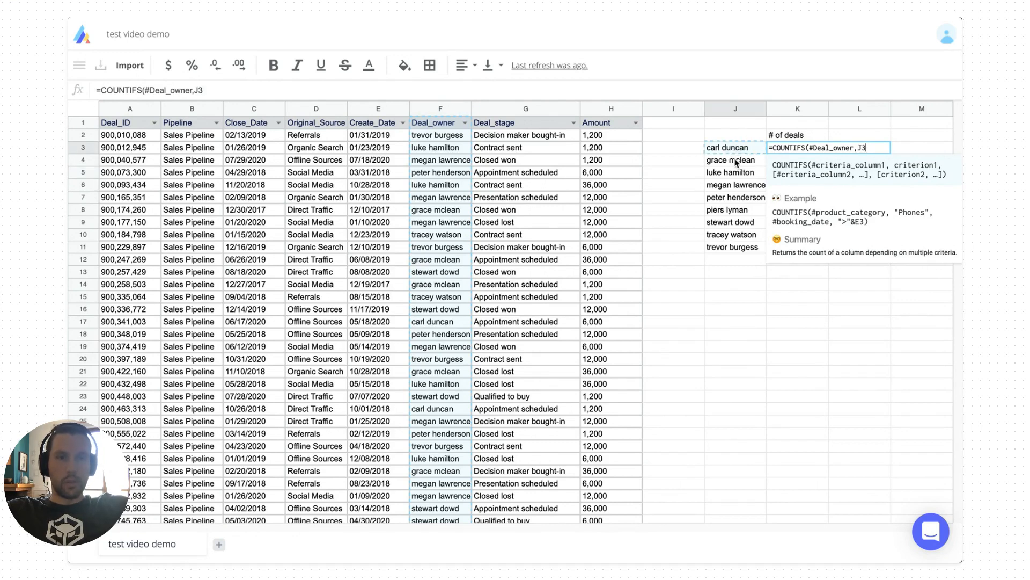
Close K3's COUNTIFS formula and copy it down to K4:K11
text())
key(Return)
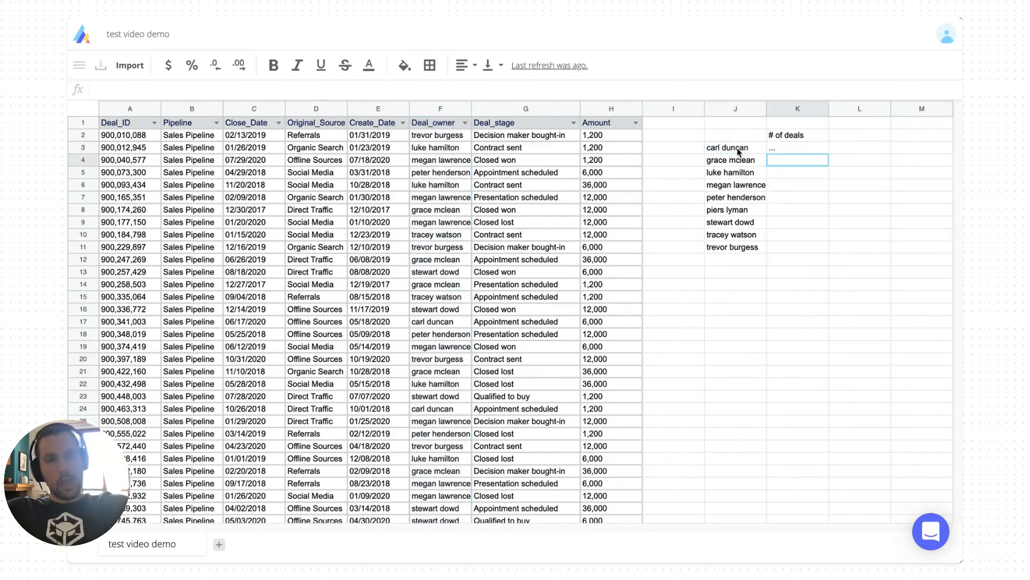
key(Up)
key(ctrl+c)
key(Left)
key(ctrl+Down)
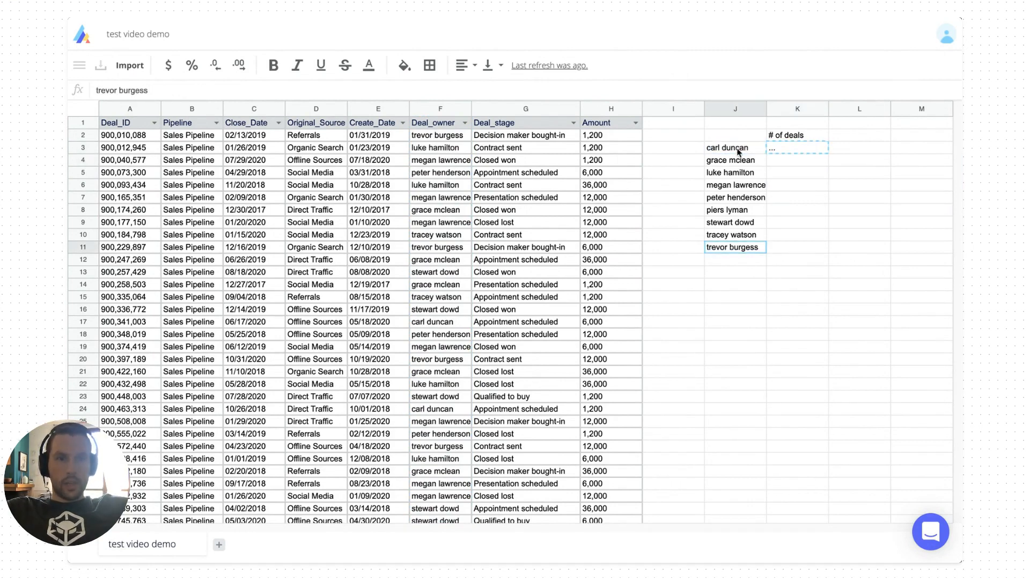
key(Right)
key(ctrl+shift+Up)
key(shift+Down)
key(ctrl+v)
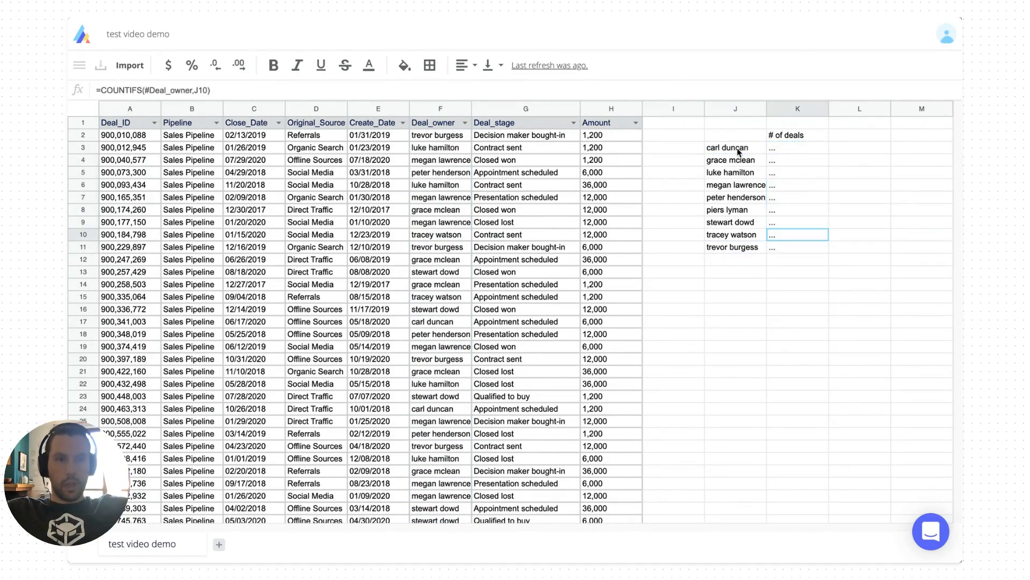
Check the copied count formulas in K4 and K5
double_click(775, 161)
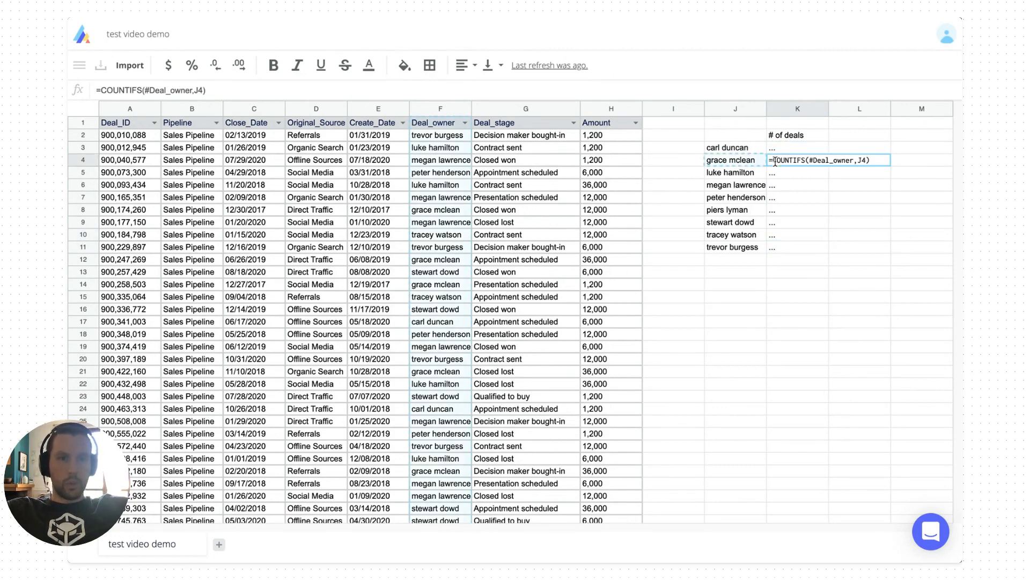
key(Return)
double_click(776, 167)
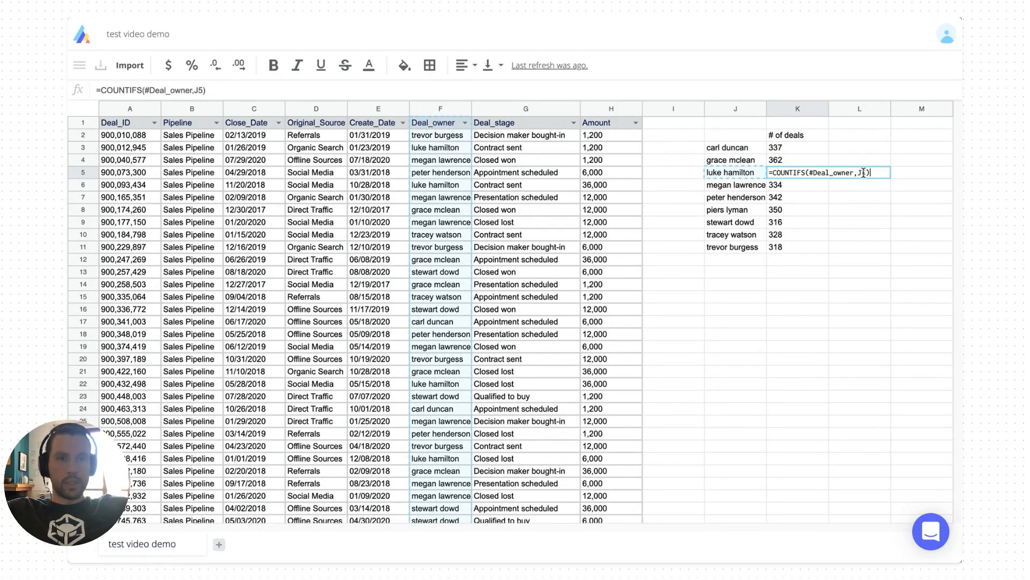
key(Escape)
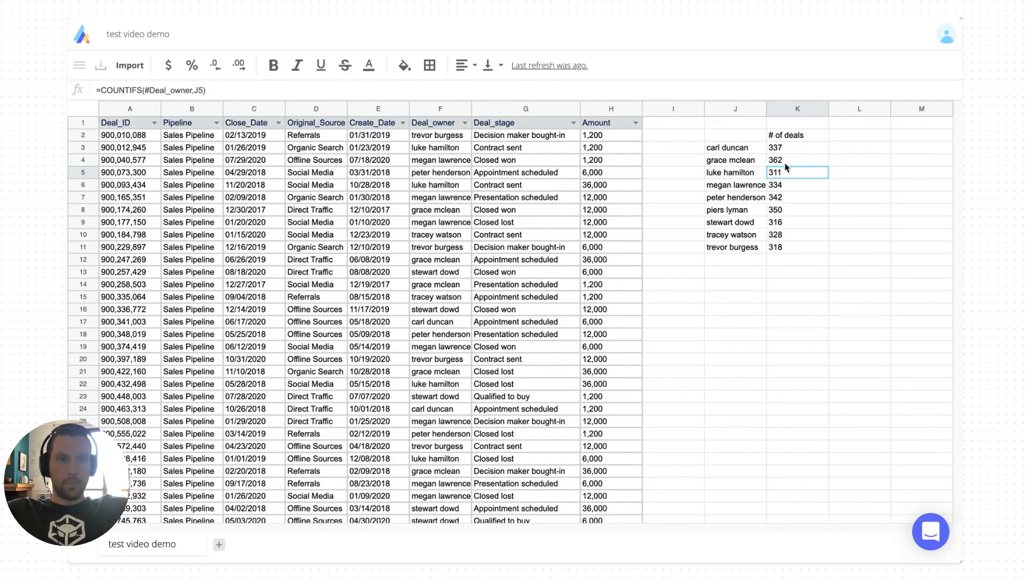
click(782, 146)
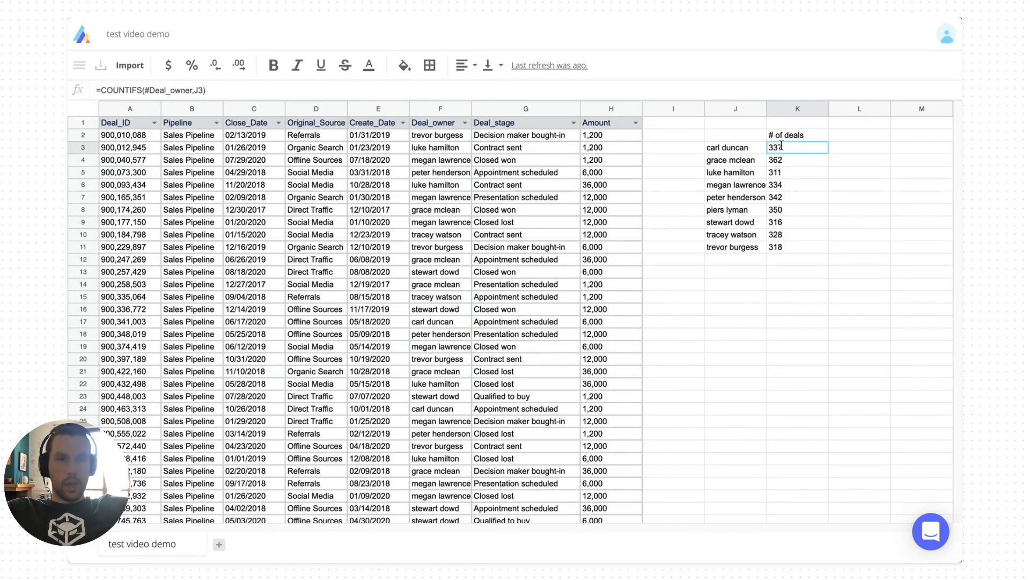
key(Up)
key(Right)
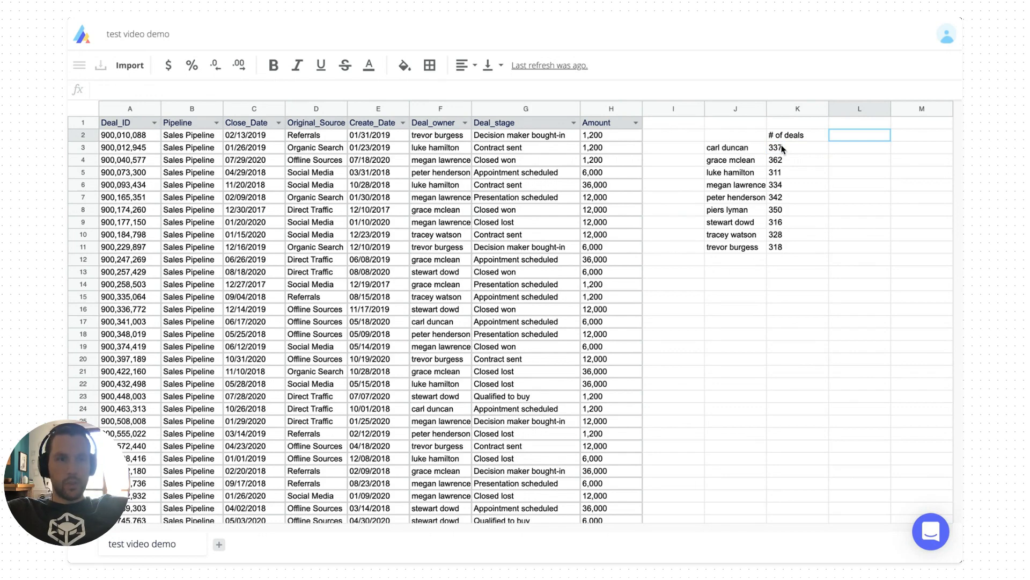
key(Left)
key(Left)
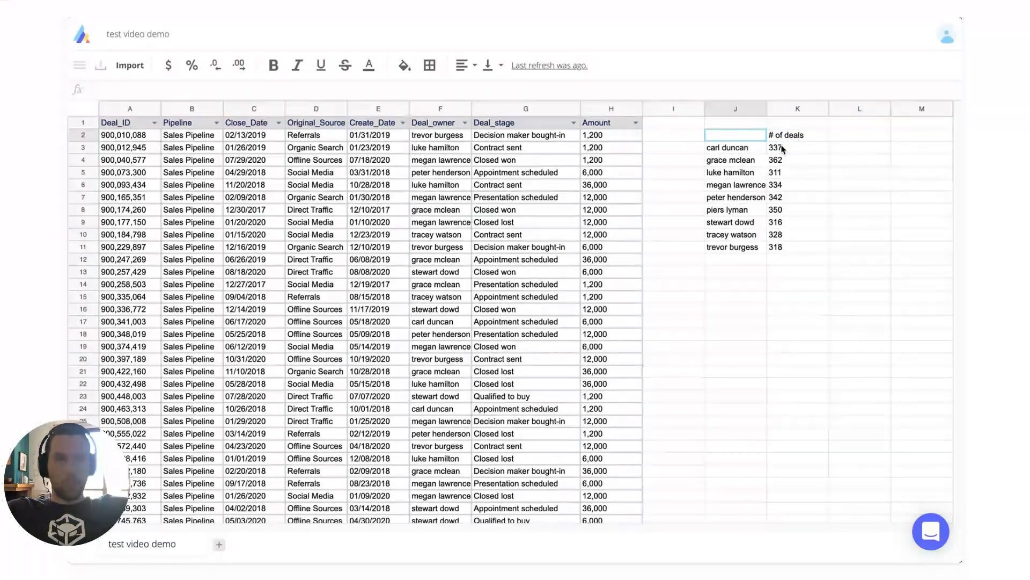
key(Down)
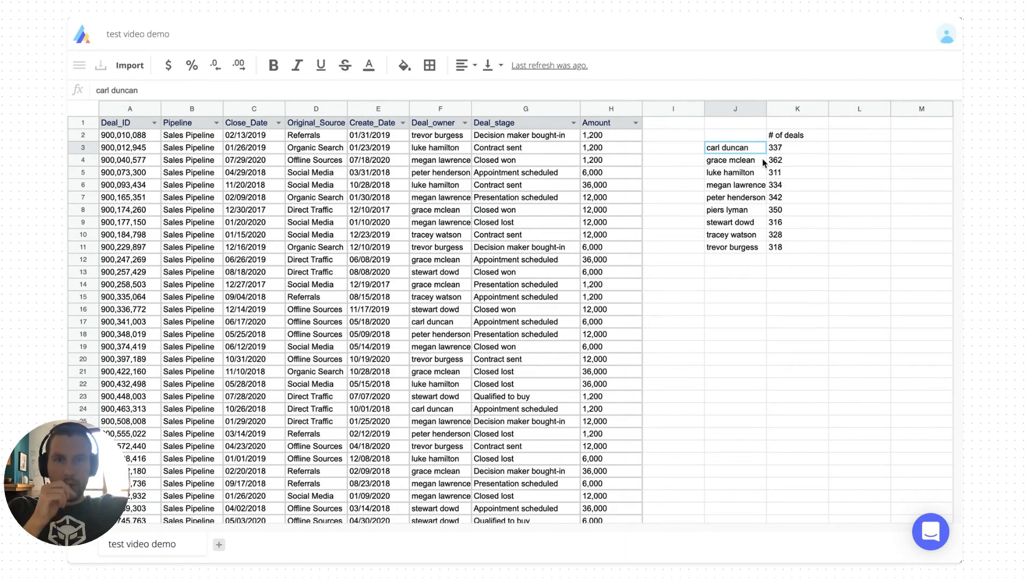
Add the header 'Average armound of a deal' in L2 and widen column L
click(831, 136)
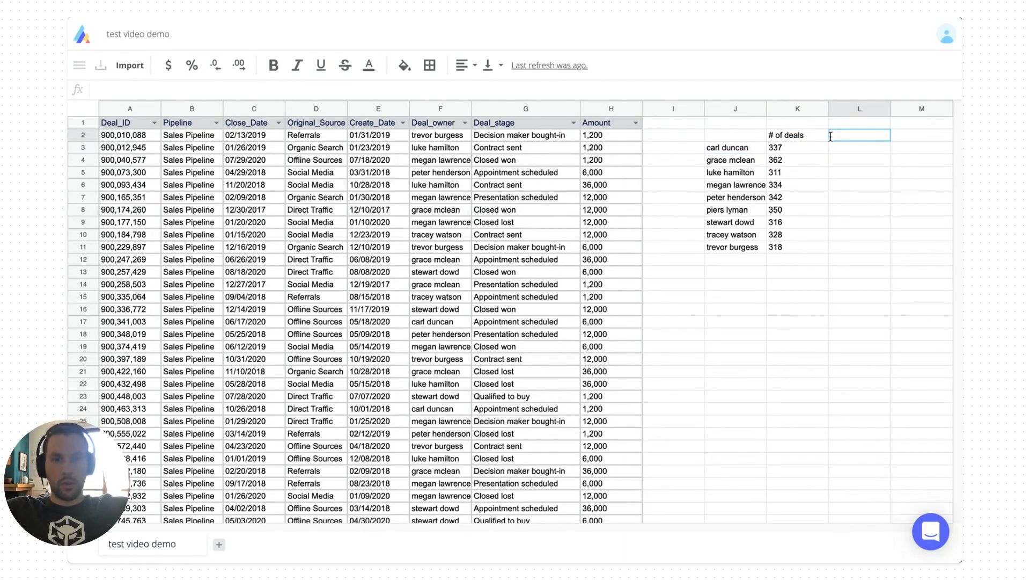
text(Average arm)
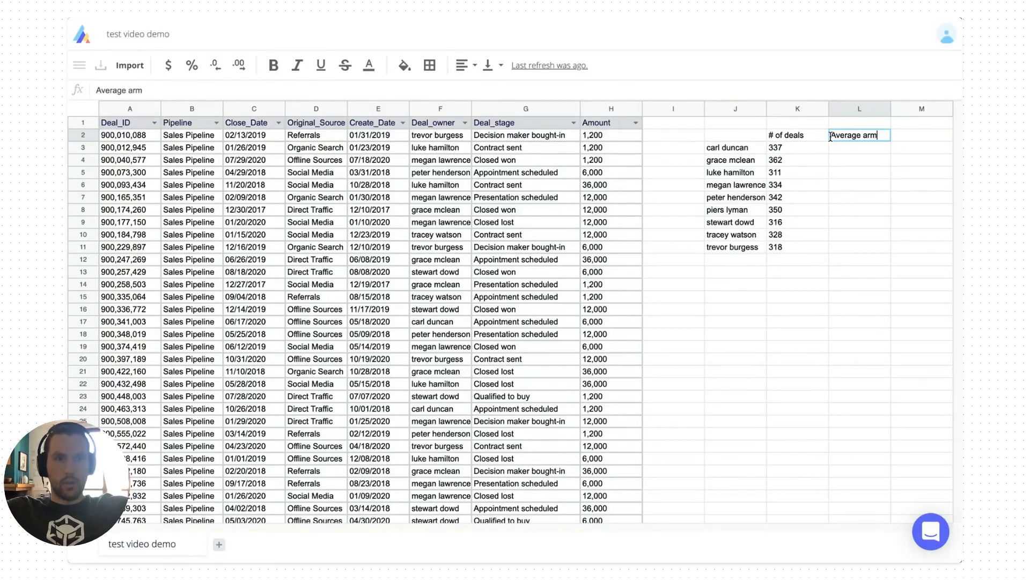
text(ound of a deal)
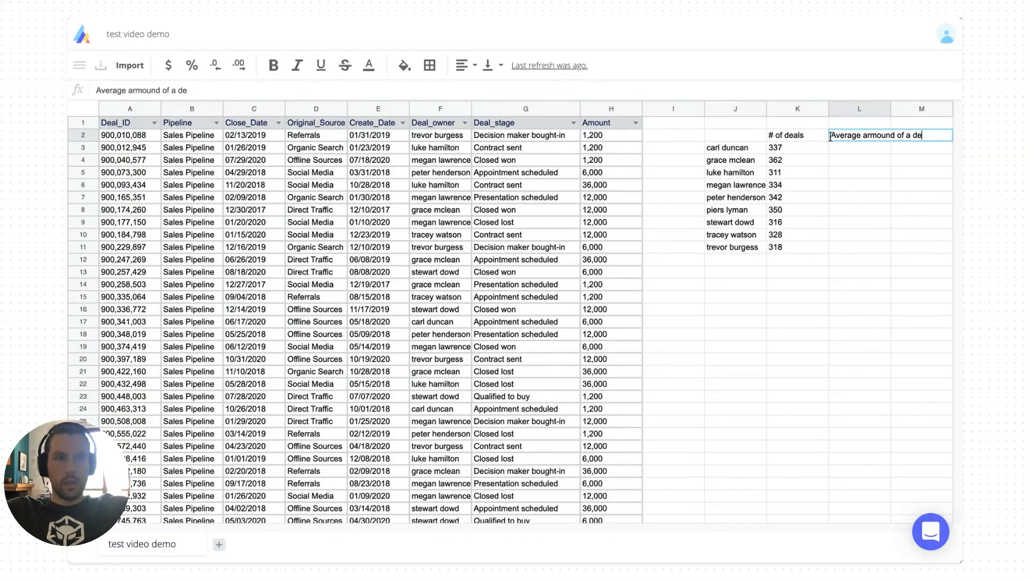
key(Return)
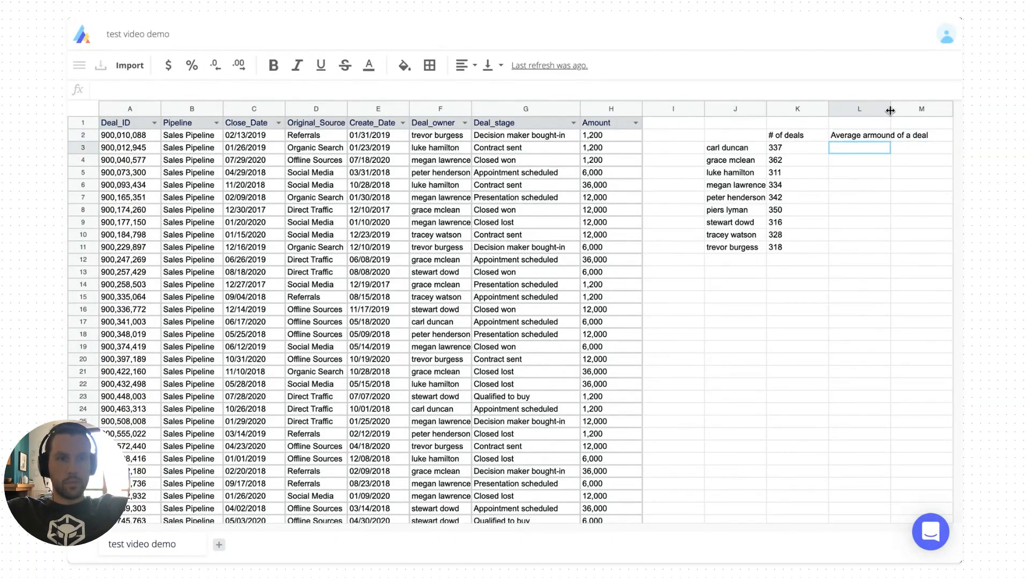
drag(891, 109, 932, 110)
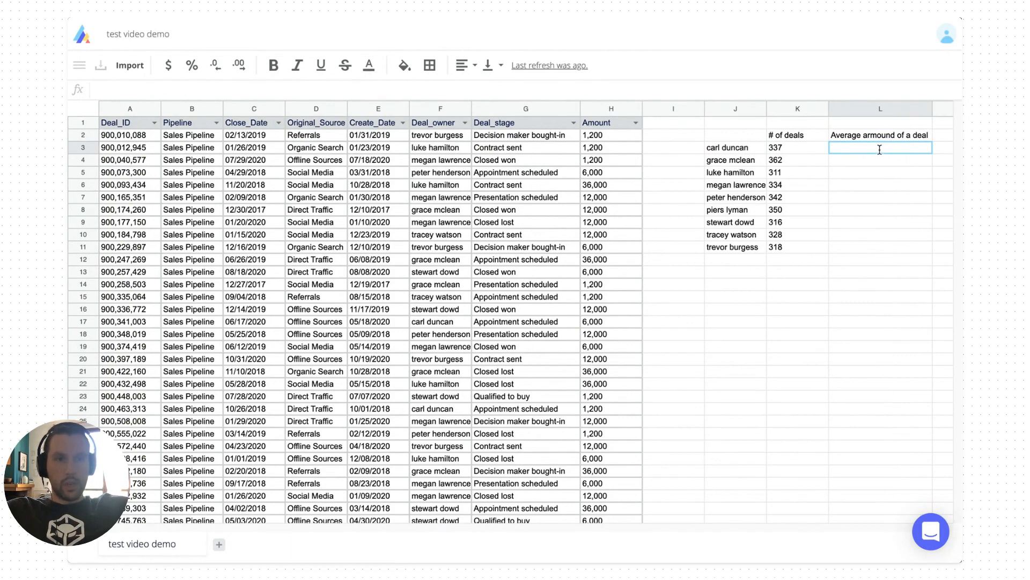
Enter =AVERAGEIF(#Amount,#Deal_owner,J3) in L3
text(=aver)
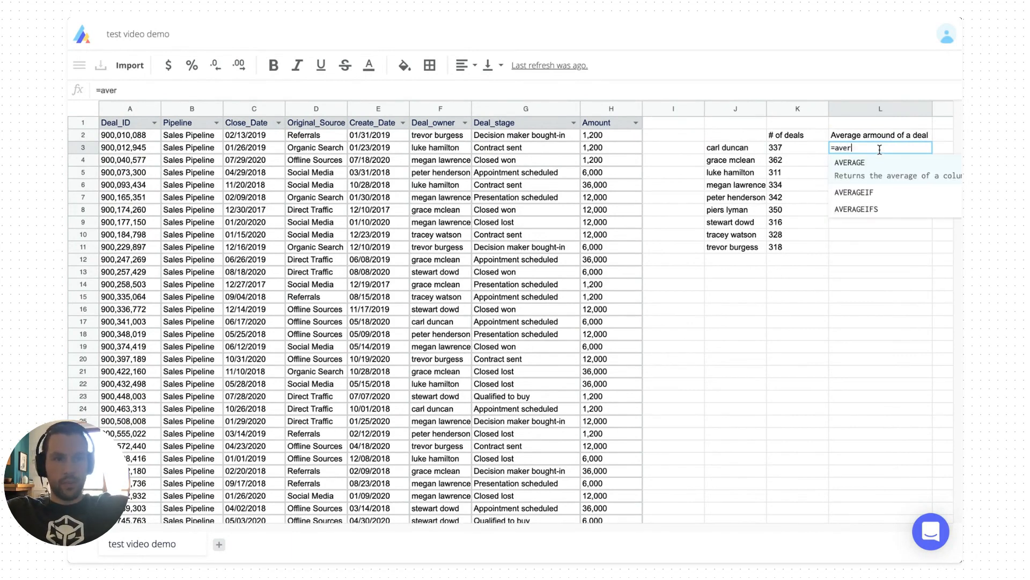
key(Down)
key(Tab)
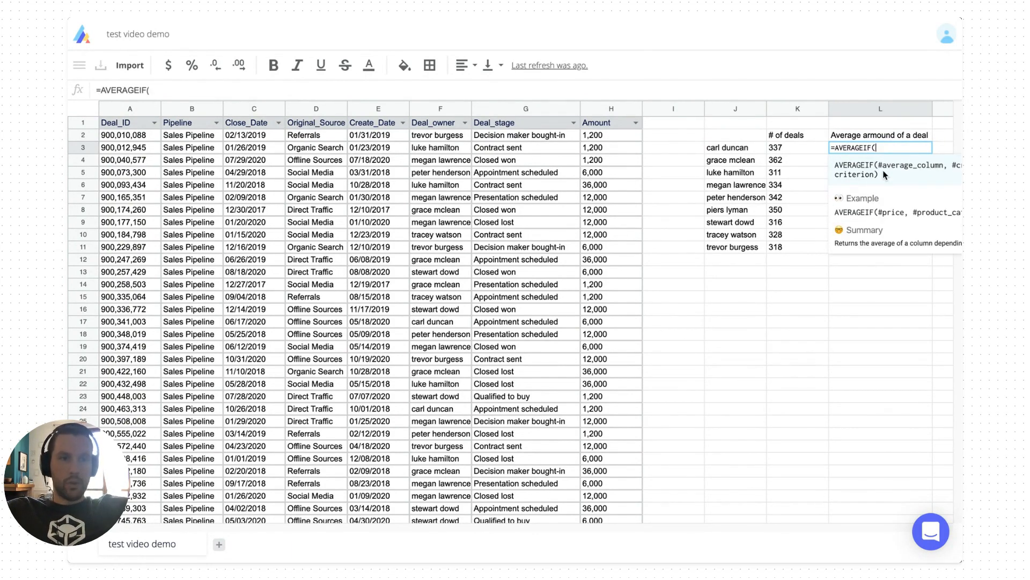
scroll(763, 360, right, 2)
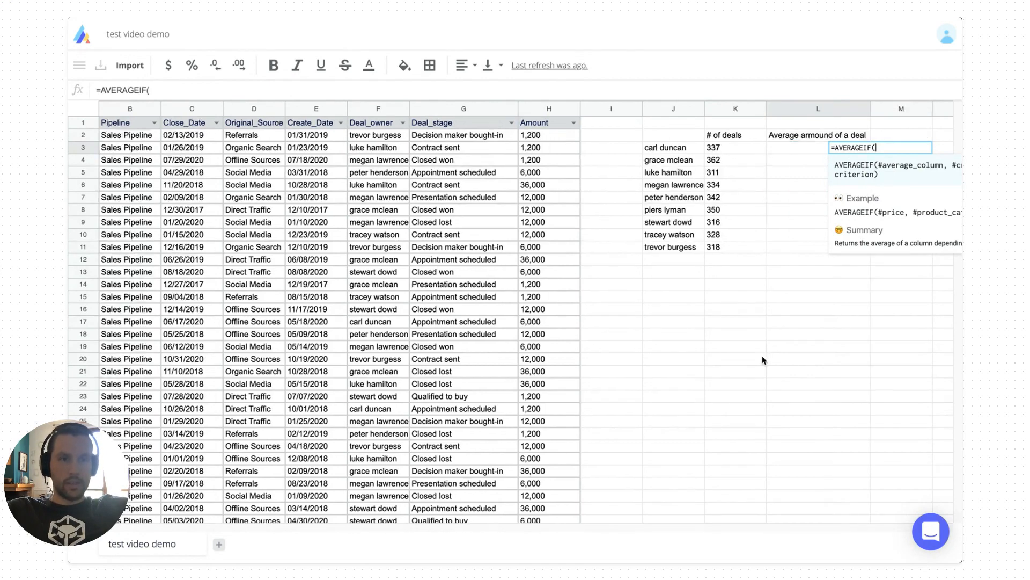
scroll(763, 359, right, 2)
scroll(764, 360, left, 2)
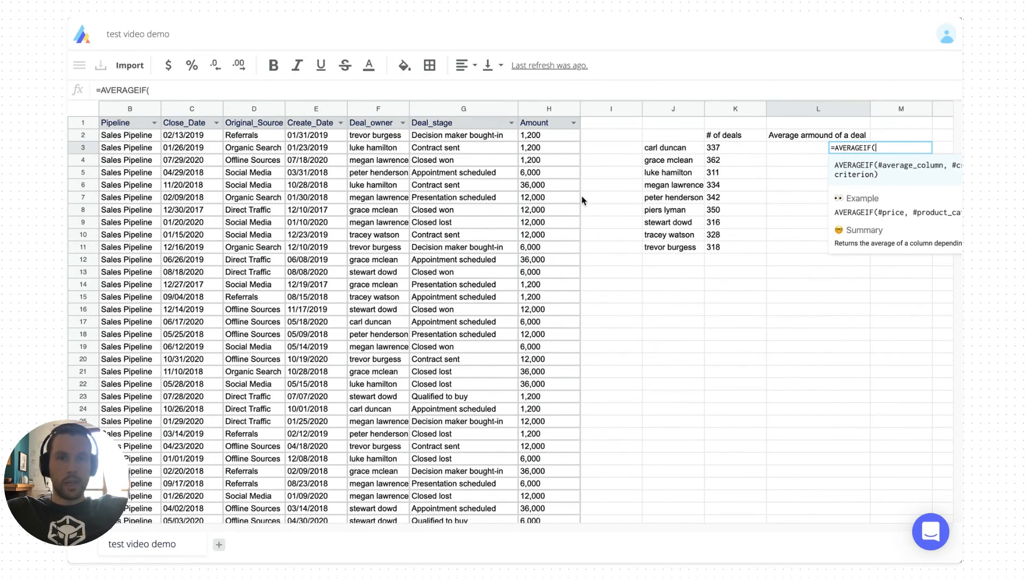
click(546, 153)
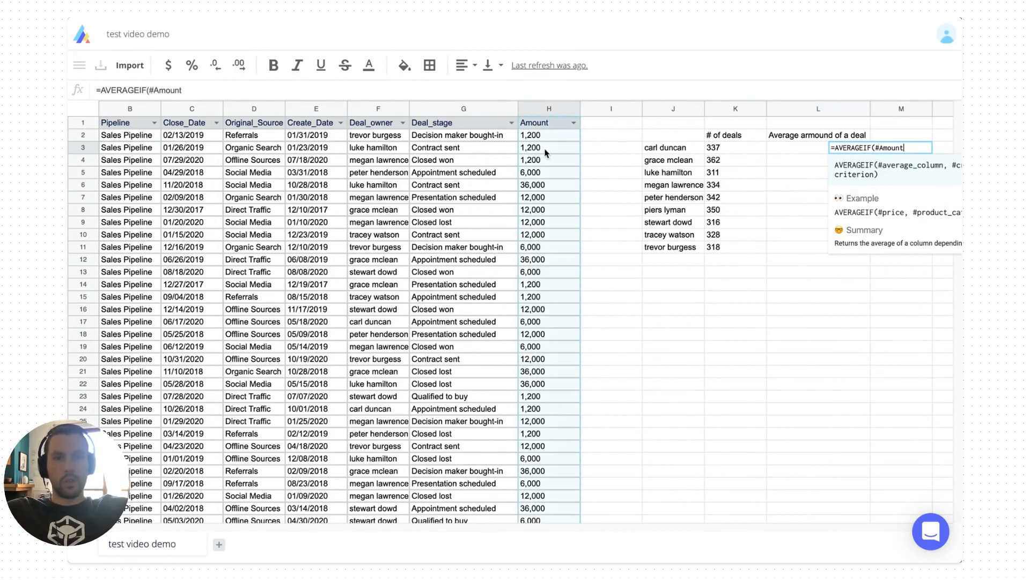
text(,)
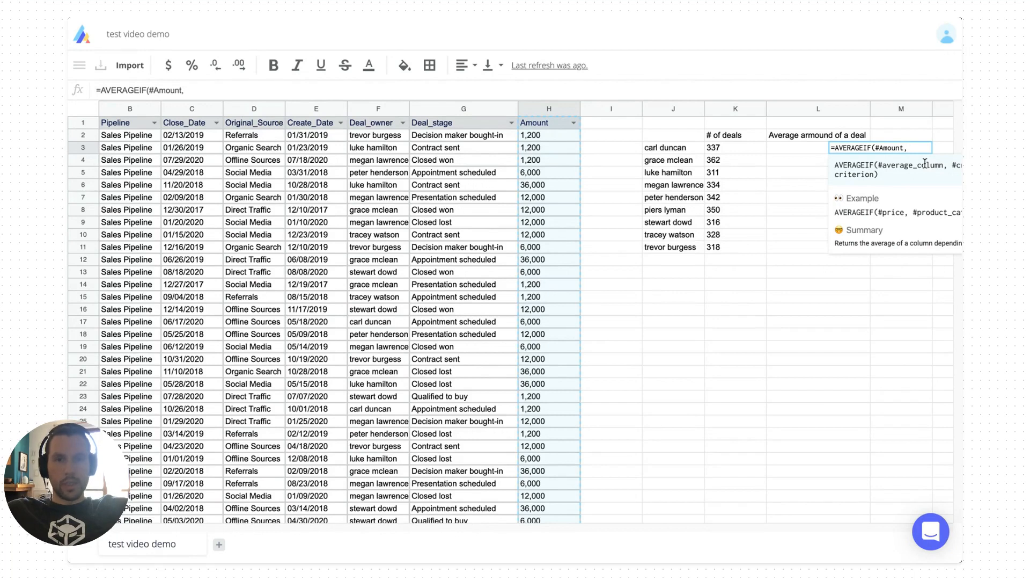
click(370, 144)
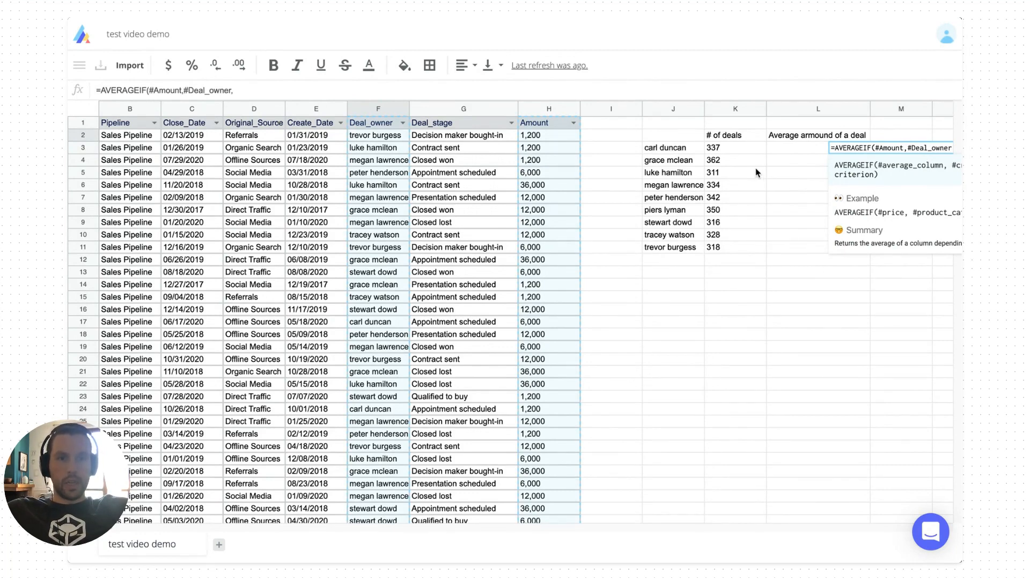
click(674, 147)
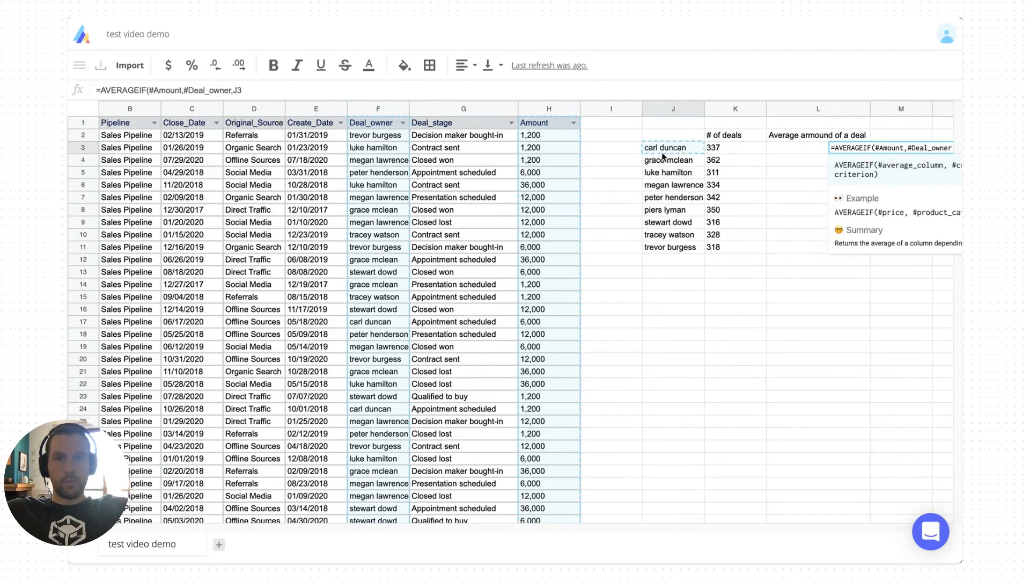
text())
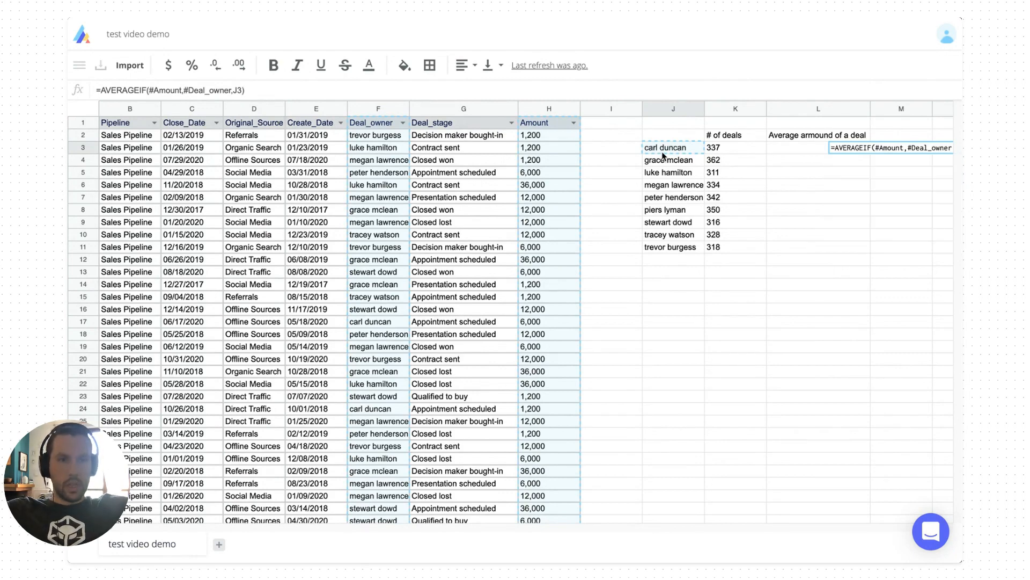
key(Return)
Copy the L3 average formula into L4:L11
key(super+c)
key(Left)
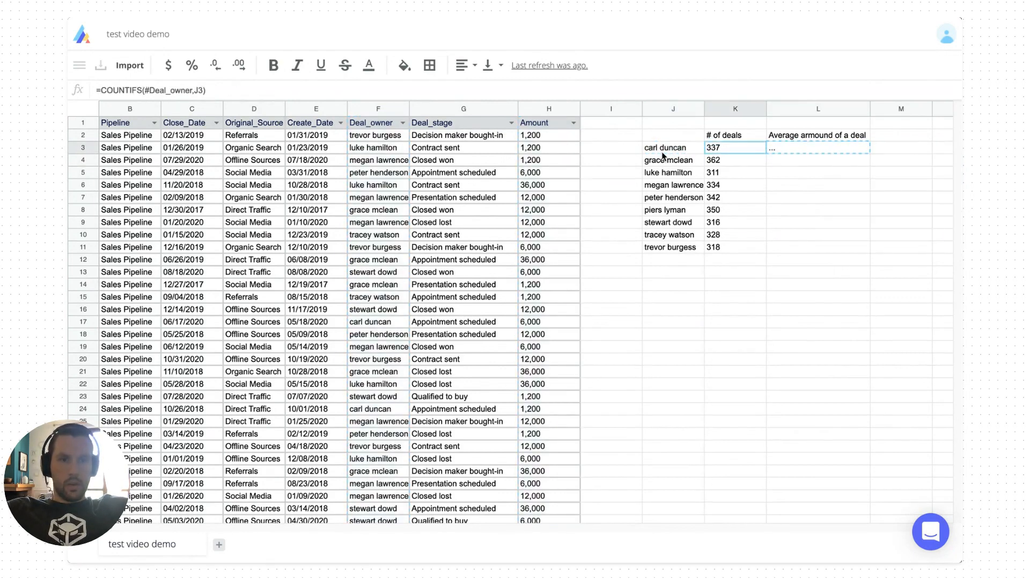
key(Down)
key(super+Down)
key(Right)
key(super+shift+Up)
key(shift+Down)
key(super+v)
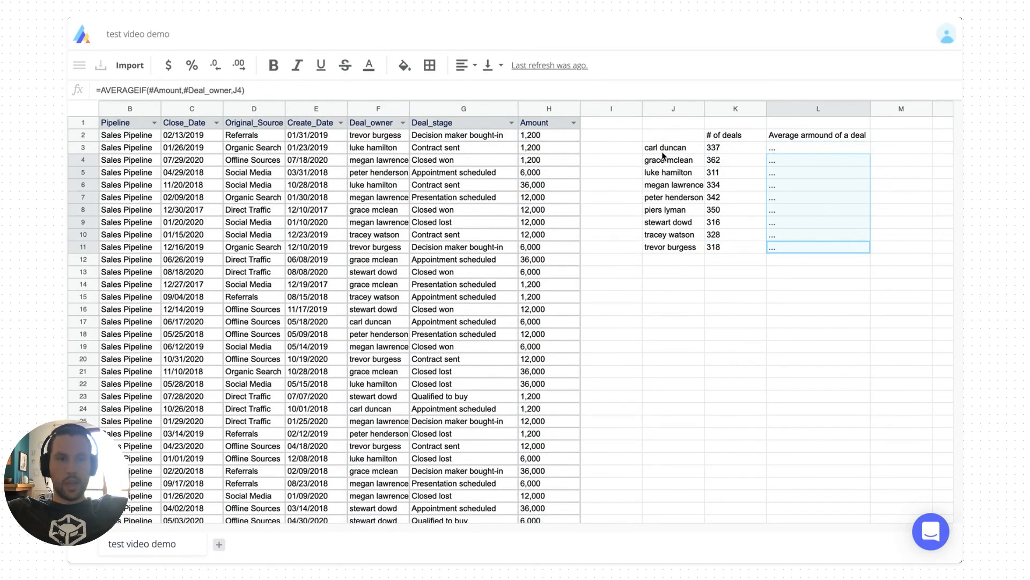
key(Right)
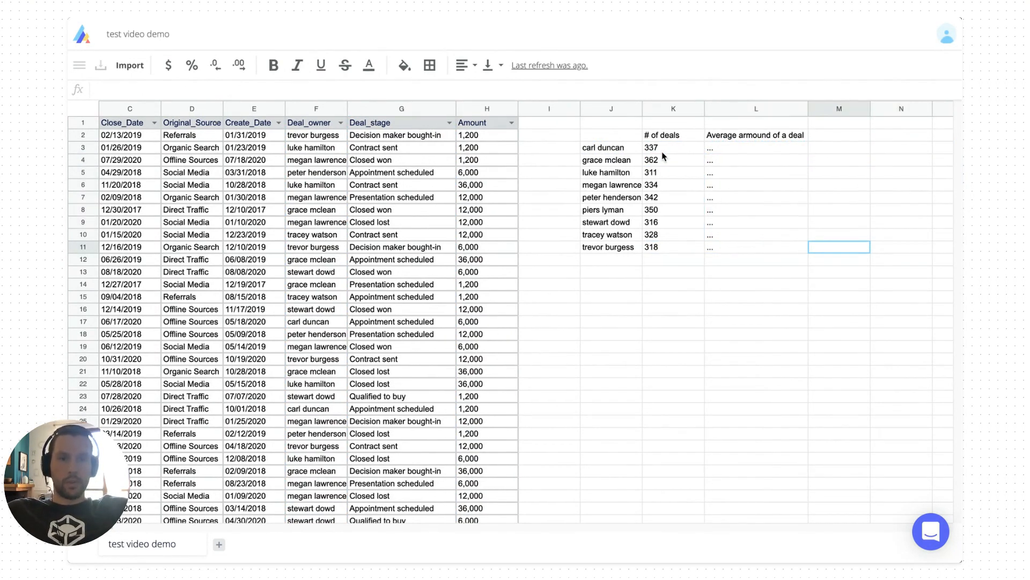
Round the averages in L3:L11 to whole numbers by removing all decimal places
key(Left)
key(Up)
key(Up)
key(Up)
key(Up)
key(Up)
key(Up)
key(Up)
key(Up)
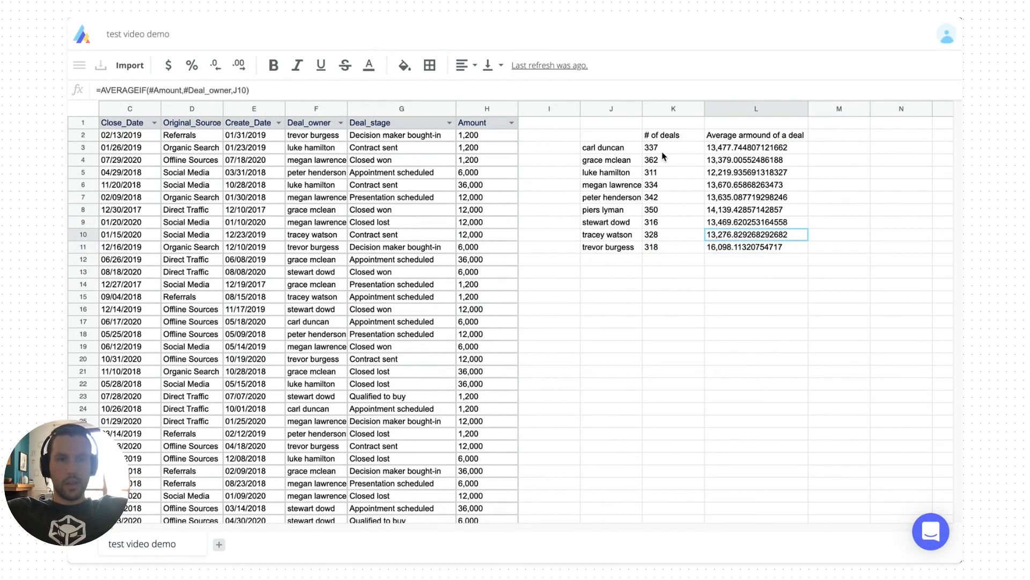
key(super+shift+Down)
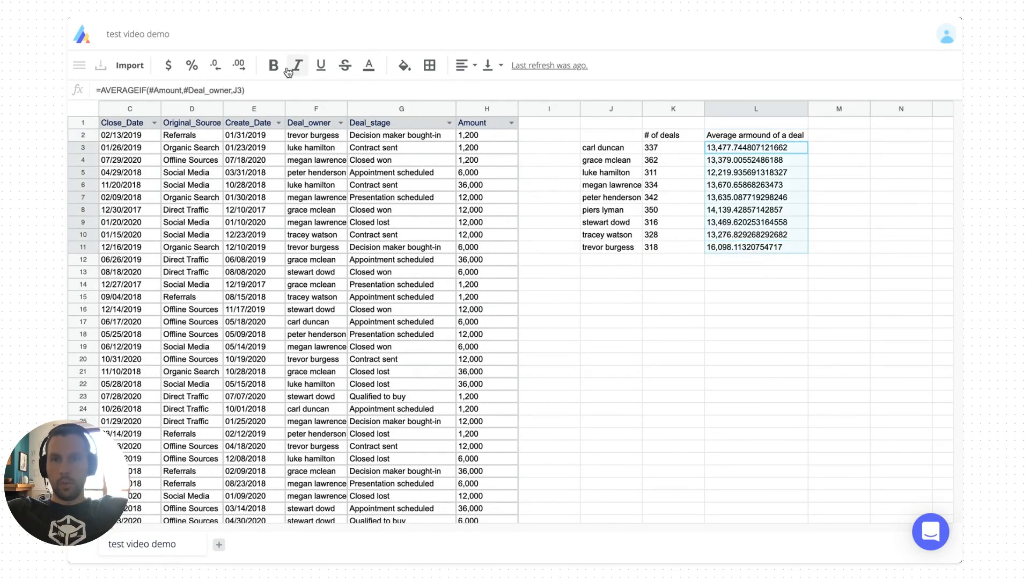
click(218, 70)
click(218, 69)
click(218, 69)
click(218, 70)
click(218, 69)
click(218, 69)
click(218, 70)
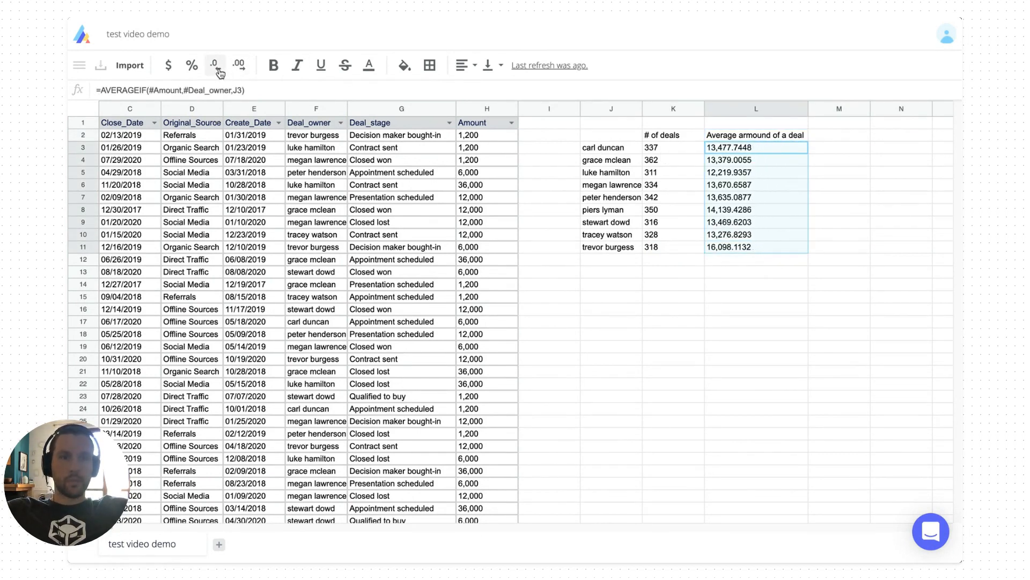
click(218, 69)
click(217, 69)
click(218, 70)
click(218, 69)
click(218, 70)
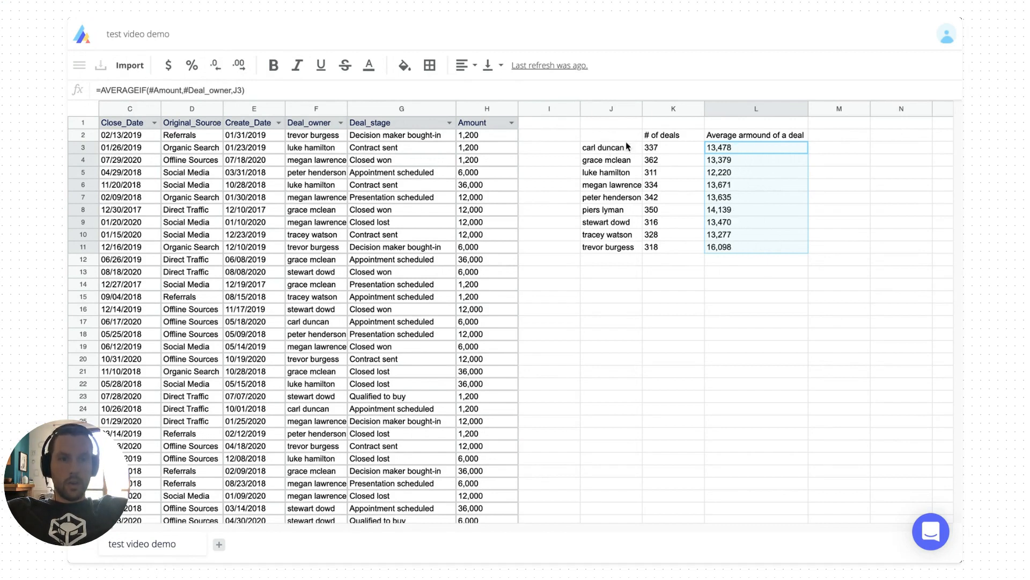
Review the average formulas in L4 and L3 and the COUNTIFS formula in K3
click(746, 156)
key(Up)
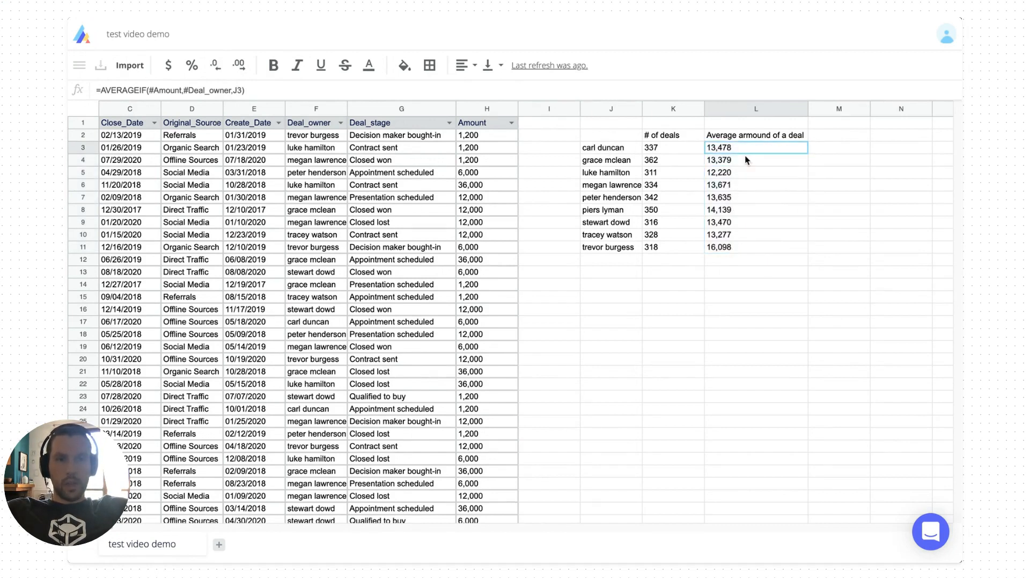
key(Left)
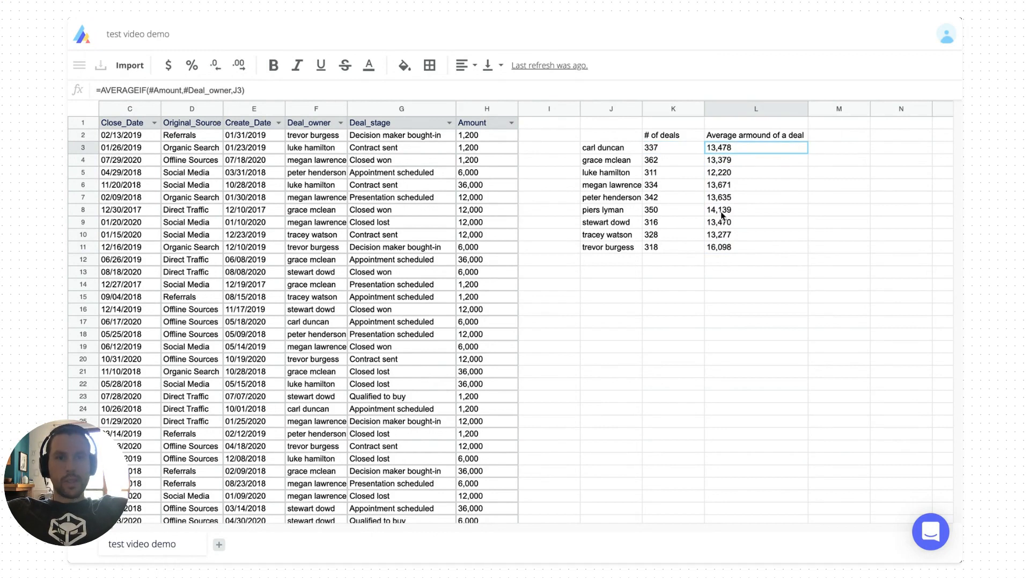
click(700, 337)
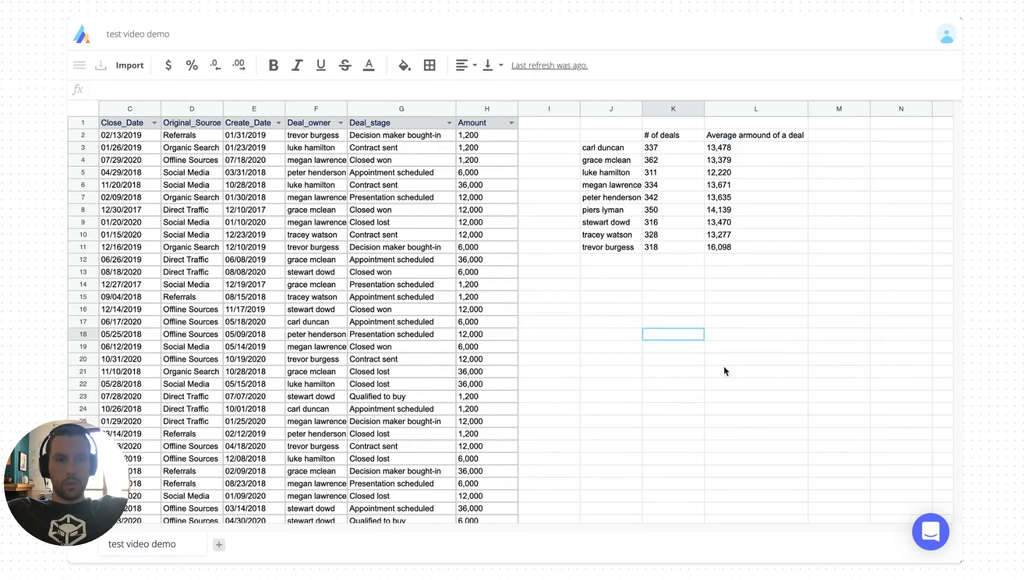
click(728, 149)
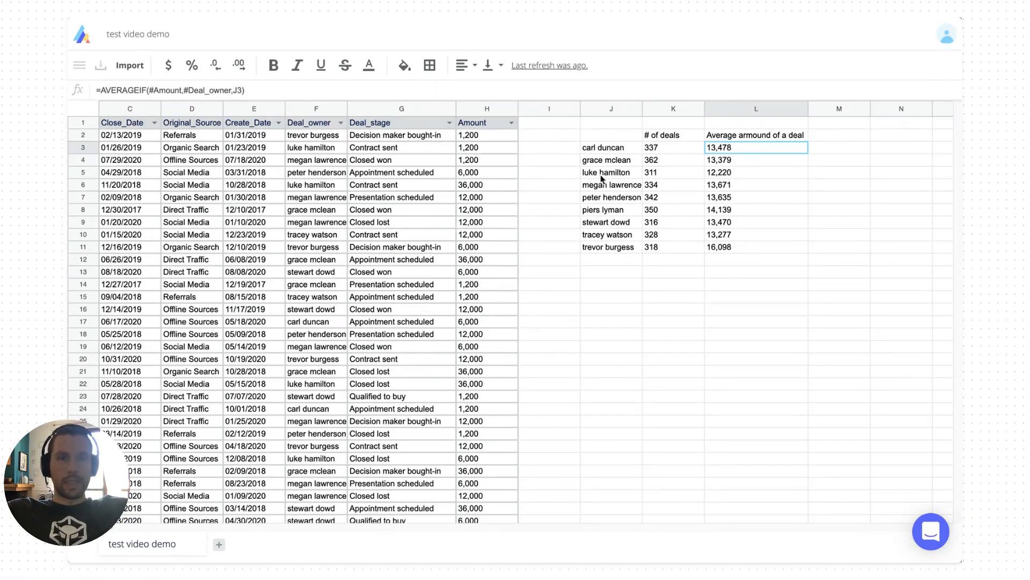
click(725, 162)
key(Up)
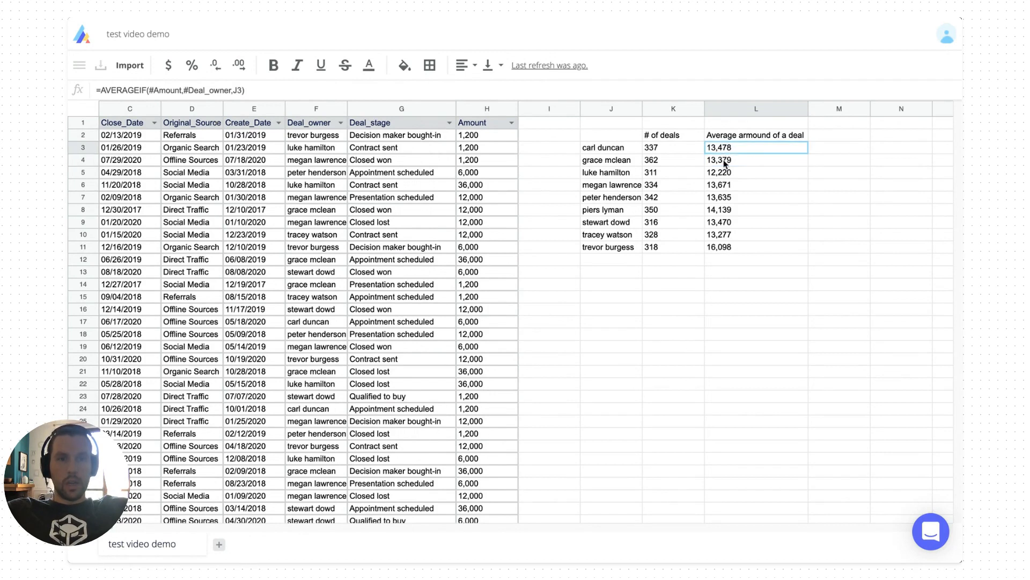
key(Return)
key(Escape)
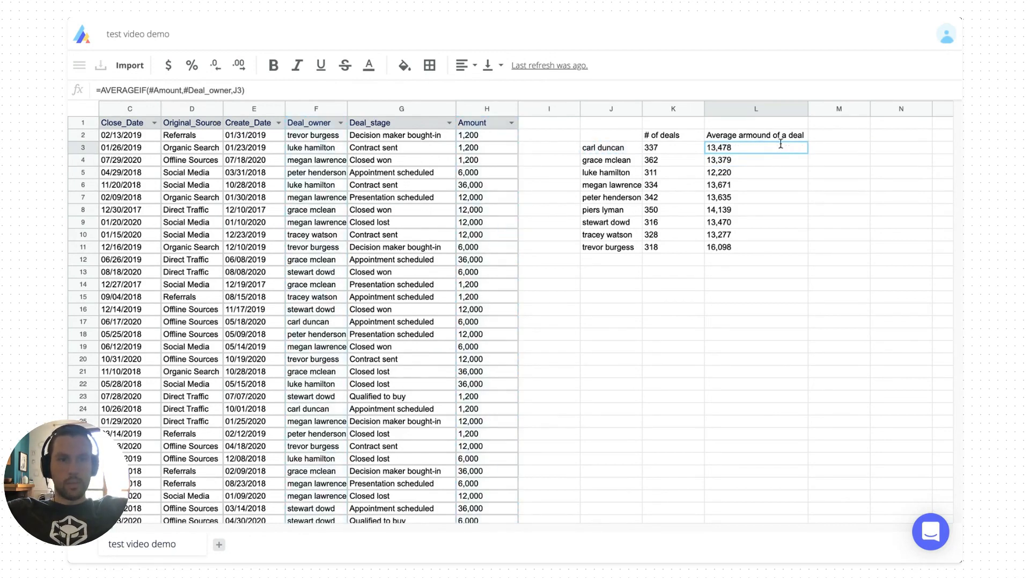
key(Right)
text(=AVERAGEIF(#Amount,#Deal_owner,K3))
key(Return)
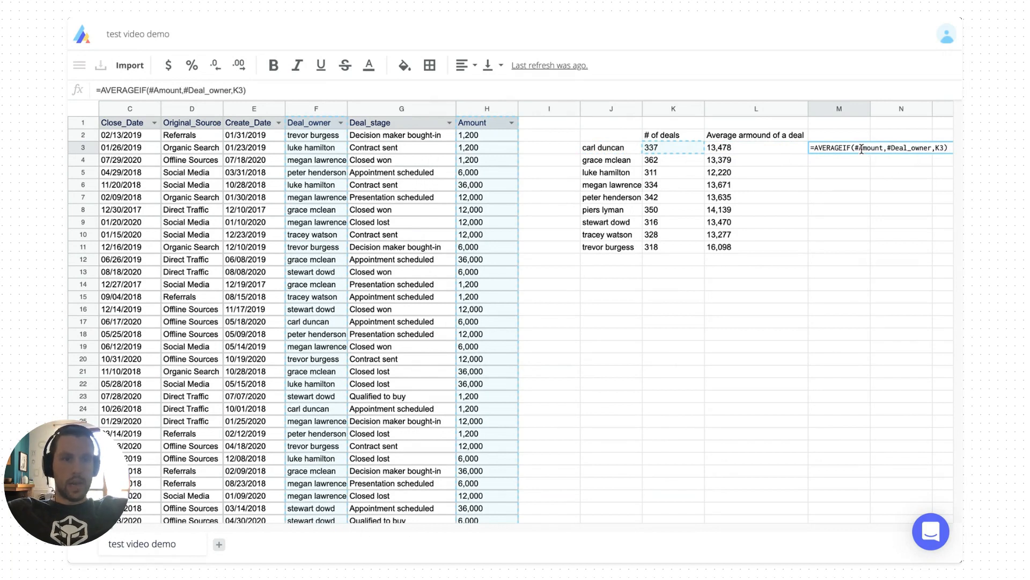
key(Escape)
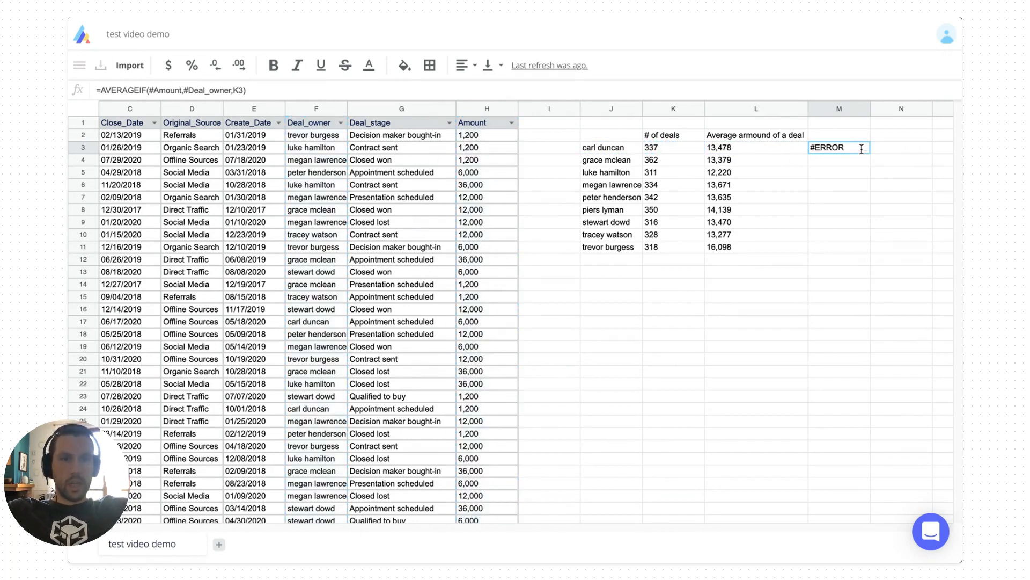
key(Delete)
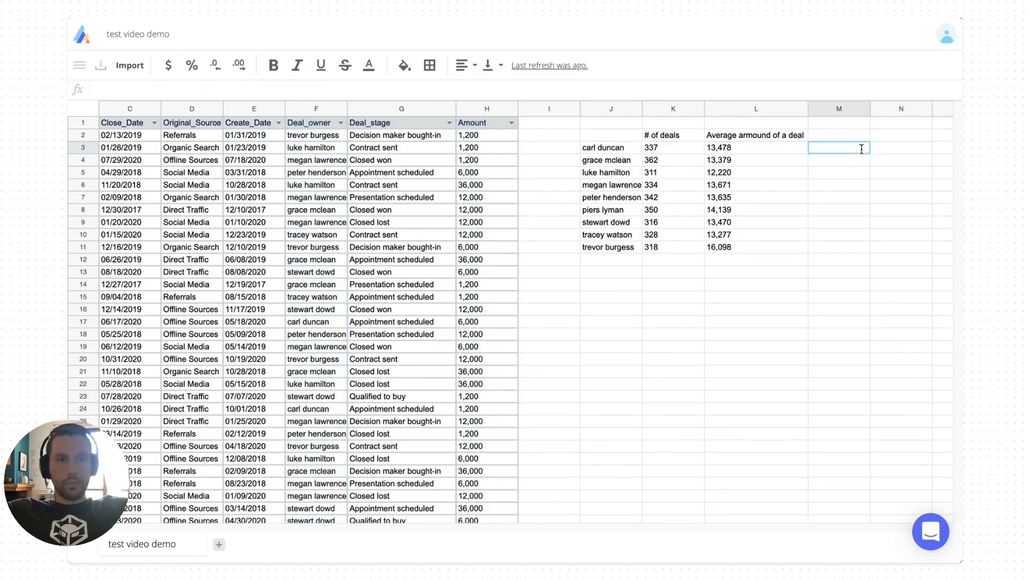
key(Left)
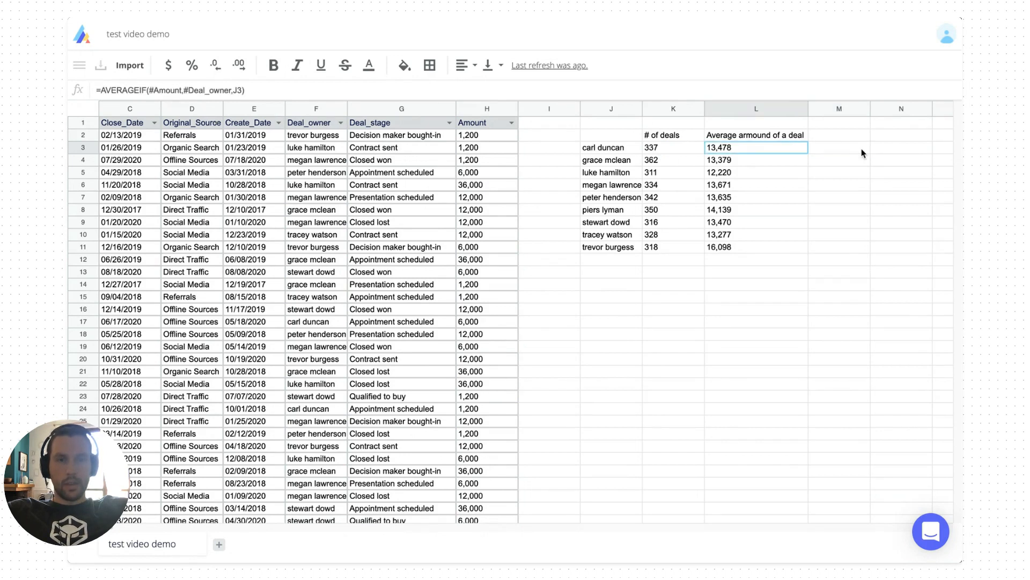